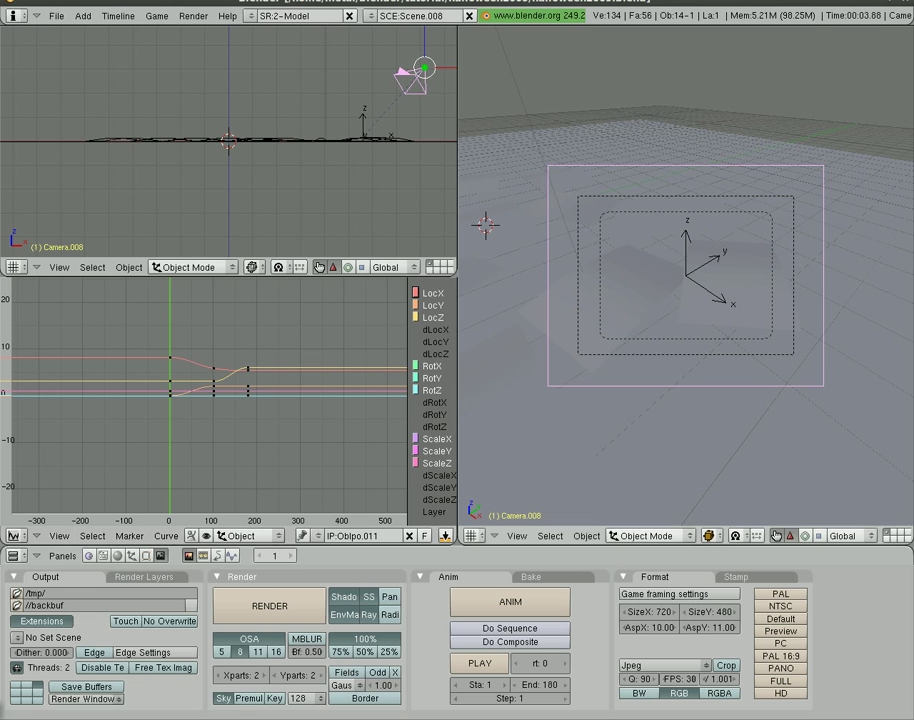
# Step: Switch the top-left viewport to top view (Numpad 7) and open the scene selector
pyautogui.press('KP_7')
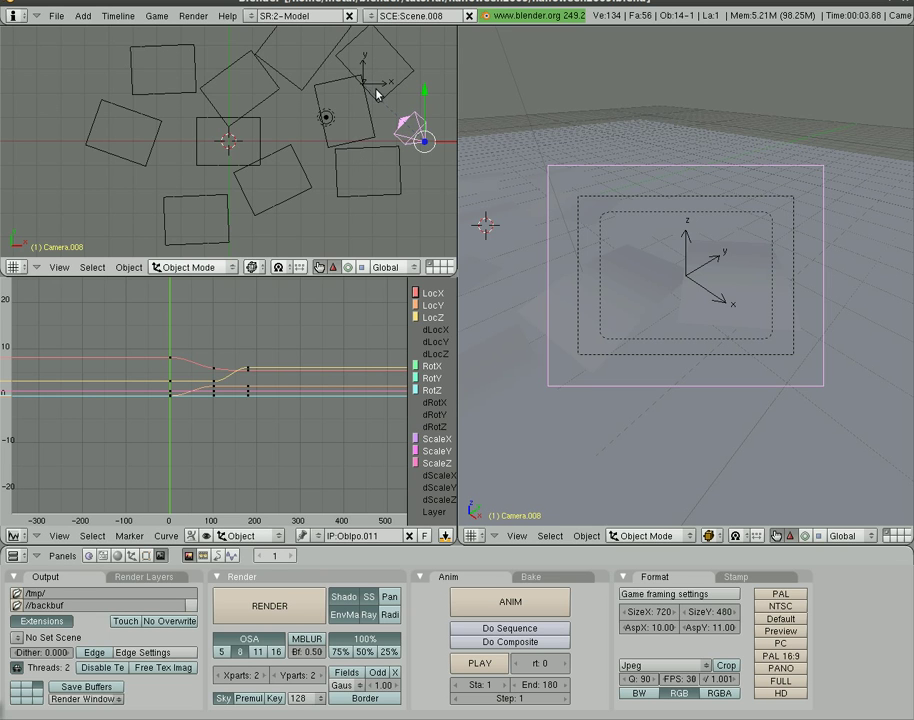
pyautogui.click(370, 16)
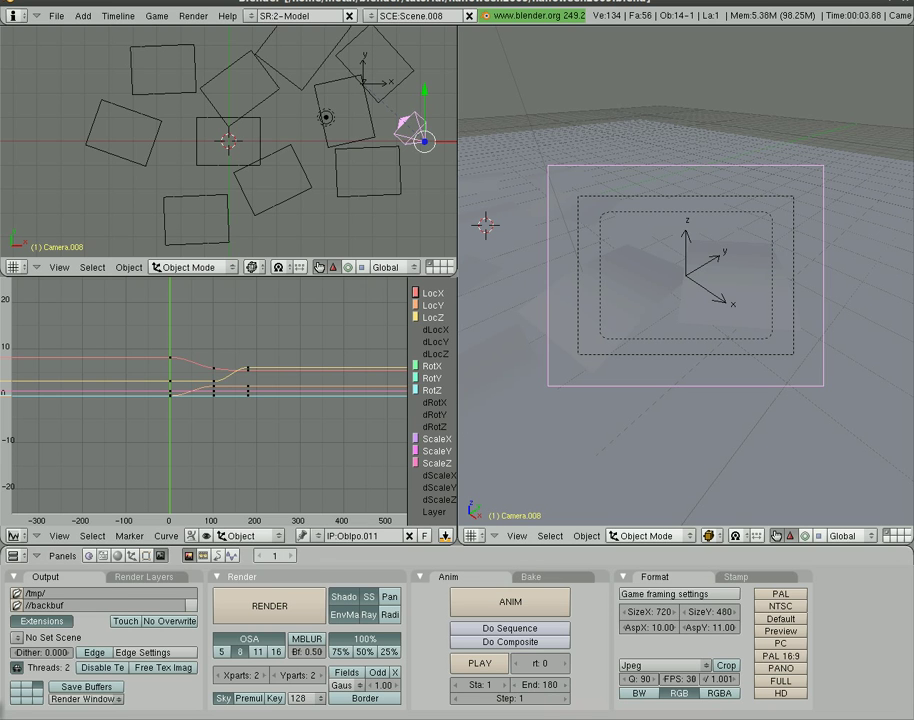
pyautogui.click(480, 664)
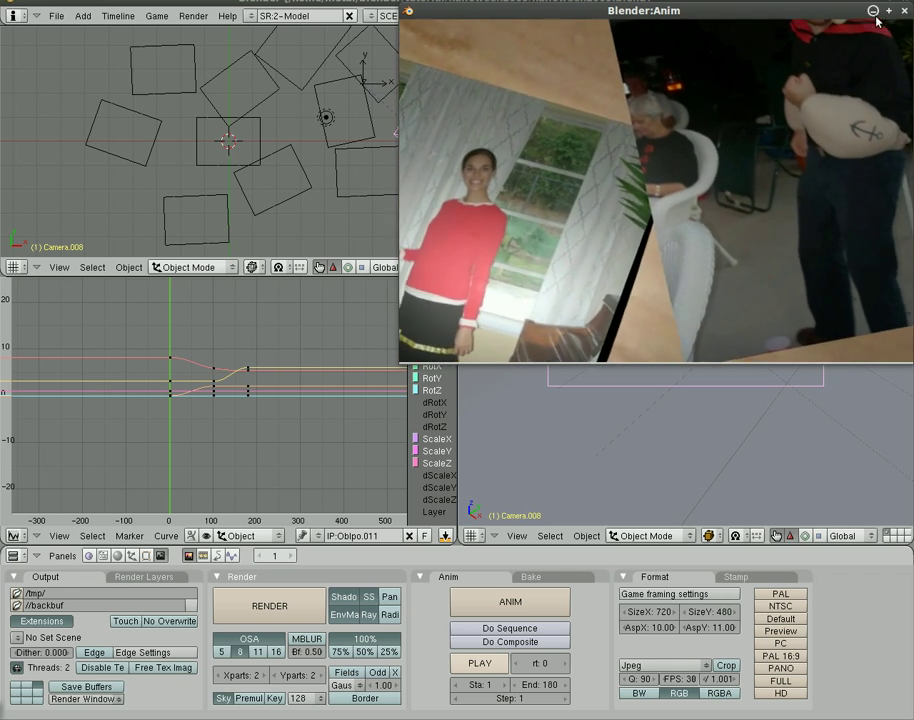
pyautogui.click(905, 11)
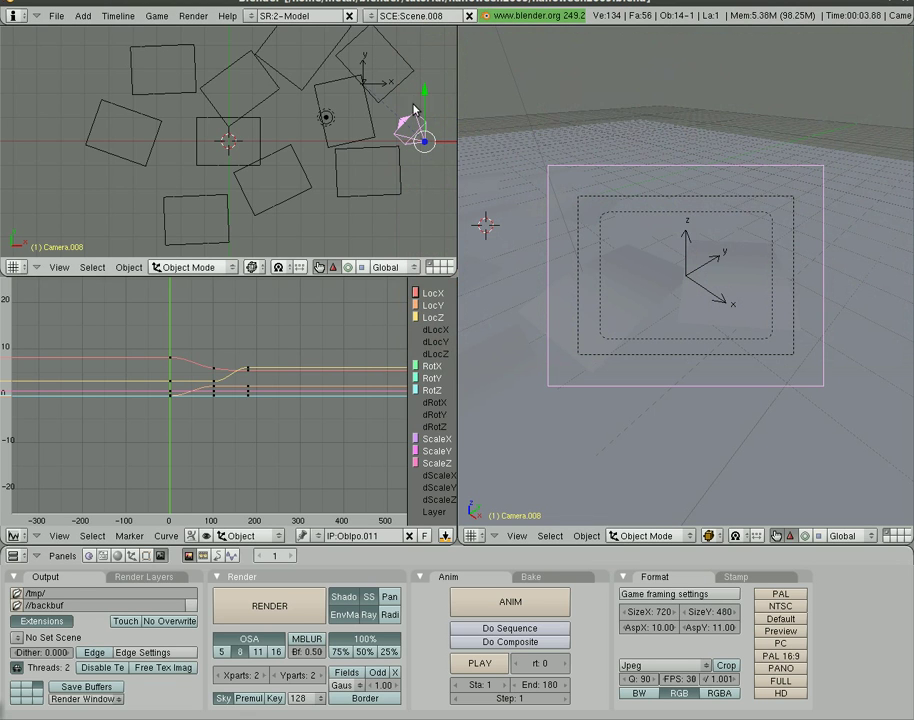
# Step: Add a Full Copy of the current scene as Scene.009 and keep it active
pyautogui.click(370, 16)
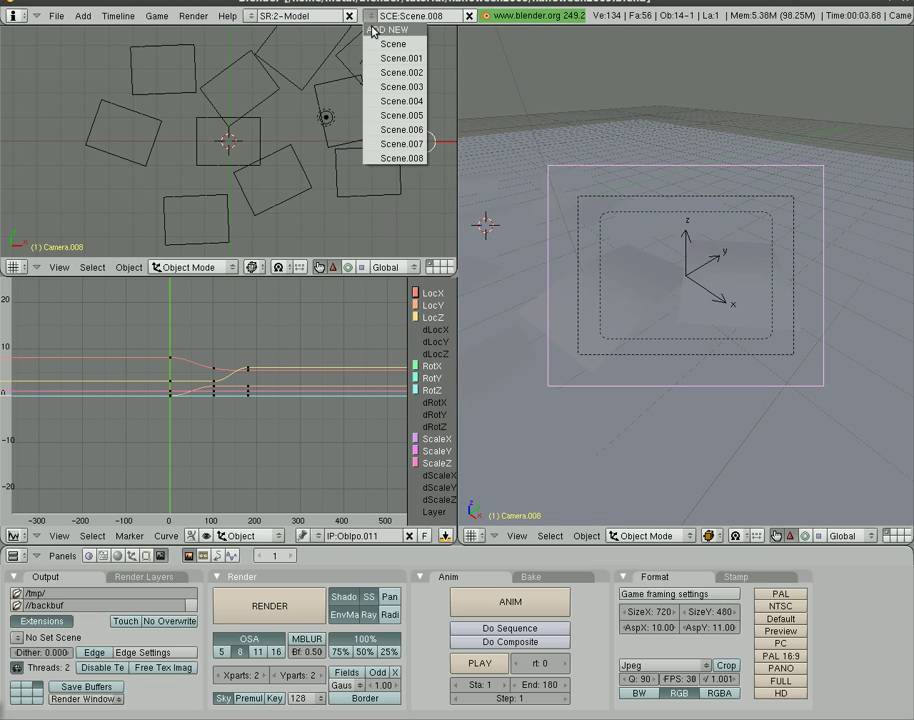
pyautogui.click(372, 31)
pyautogui.click(350, 69)
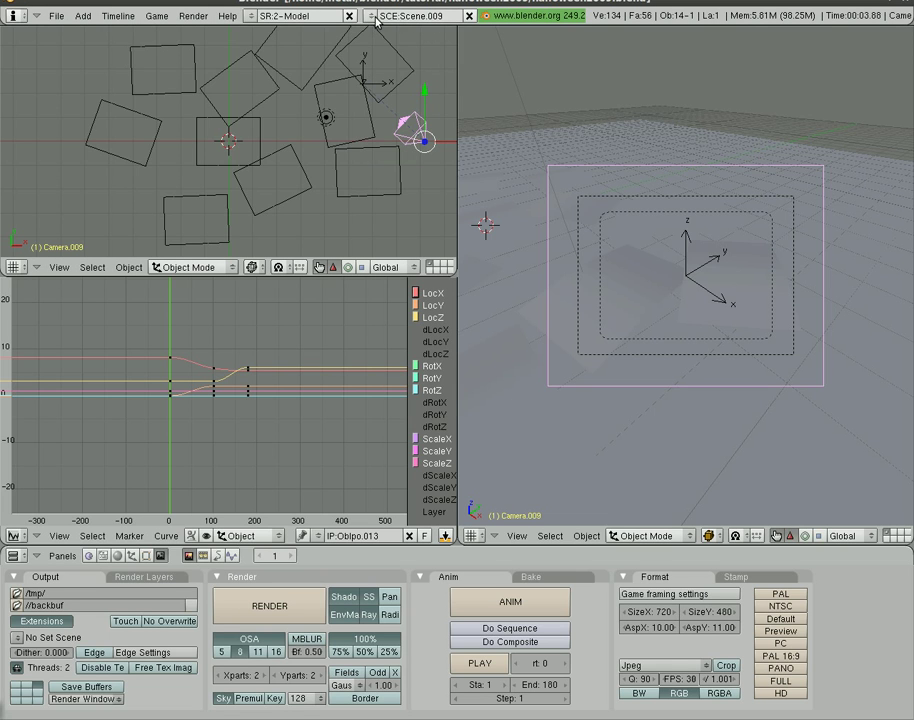
pyautogui.click(371, 16)
pyautogui.click(373, 18)
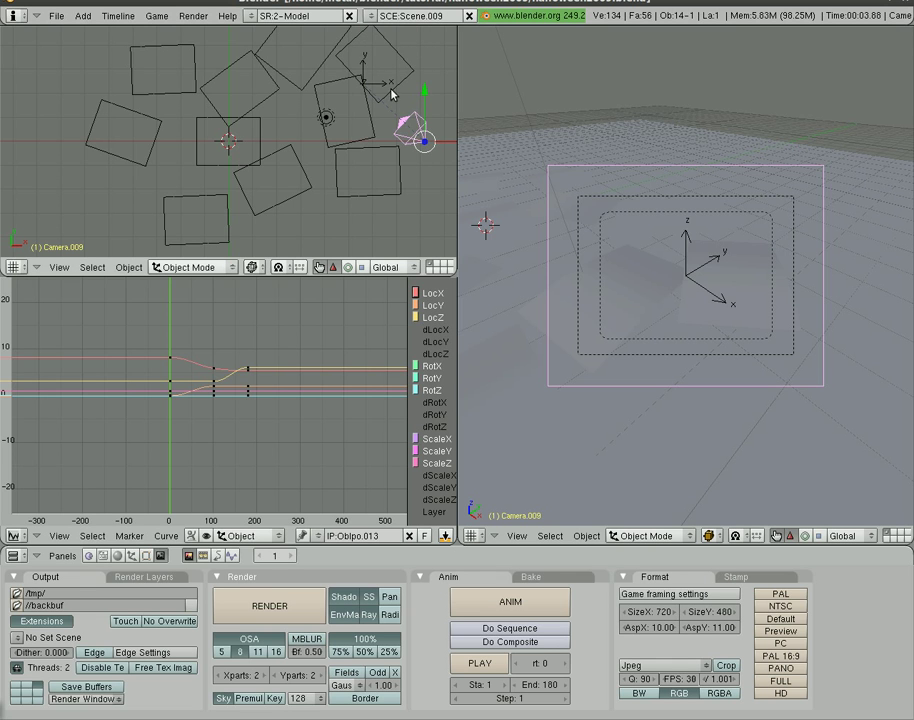
# Step: Move Empty.008 near the top photos and Camera.009 up-left, then test-render the framing
pyautogui.rightClick(386, 89)
pyautogui.press('g')
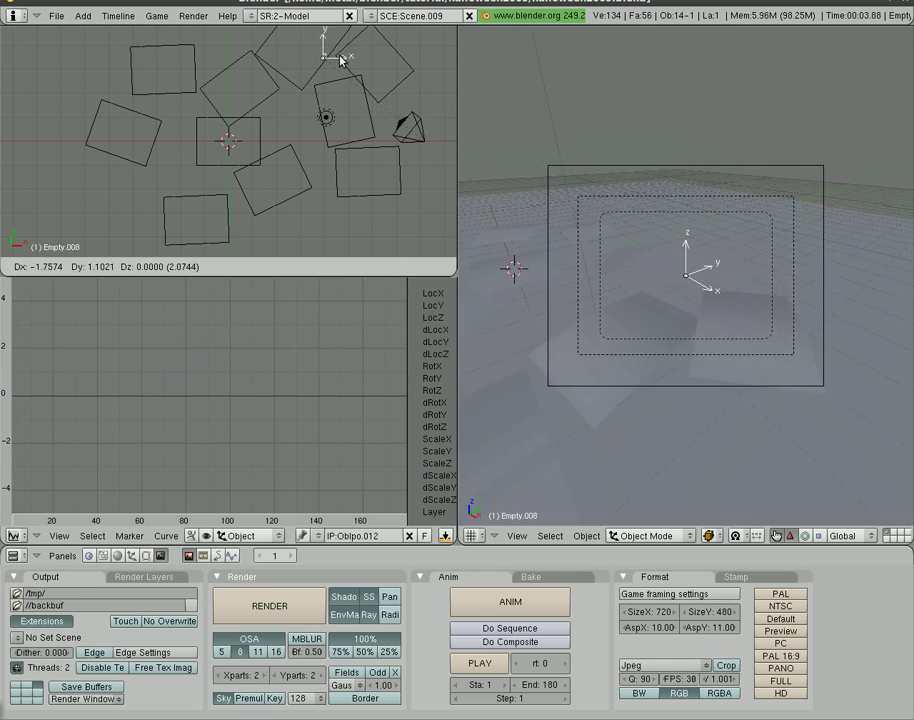
pyautogui.click(328, 42)
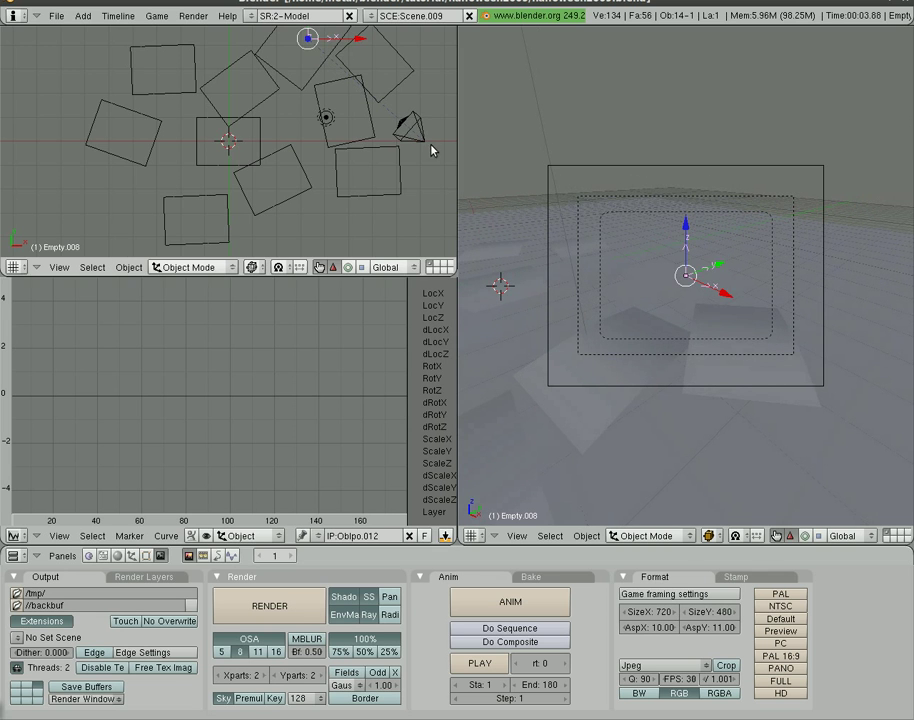
pyautogui.rightClick(410, 130)
pyautogui.press('g')
pyautogui.click(330, 65)
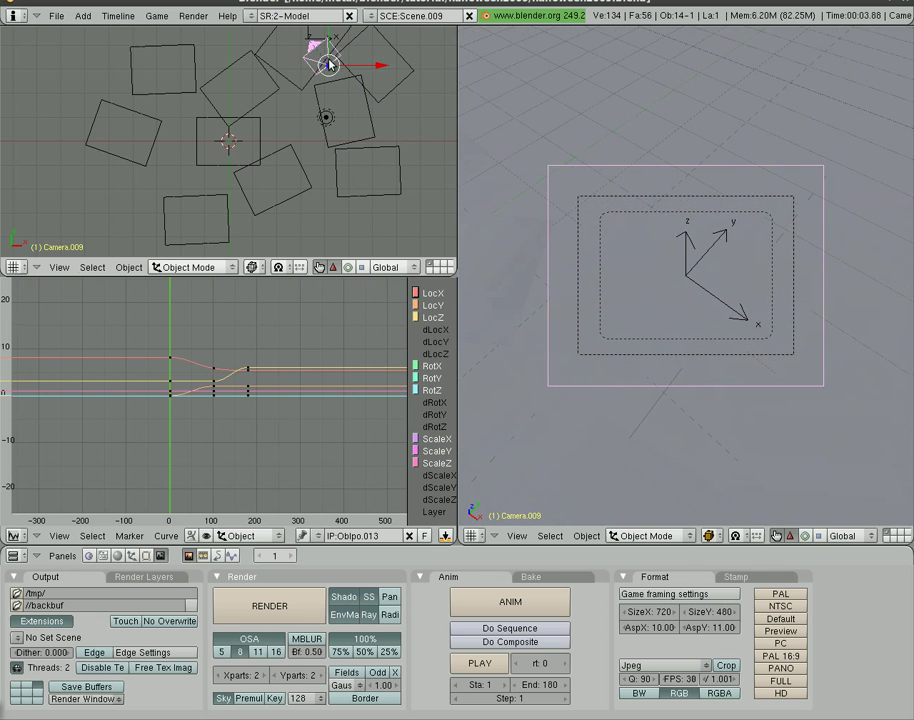
pyautogui.press('F12')
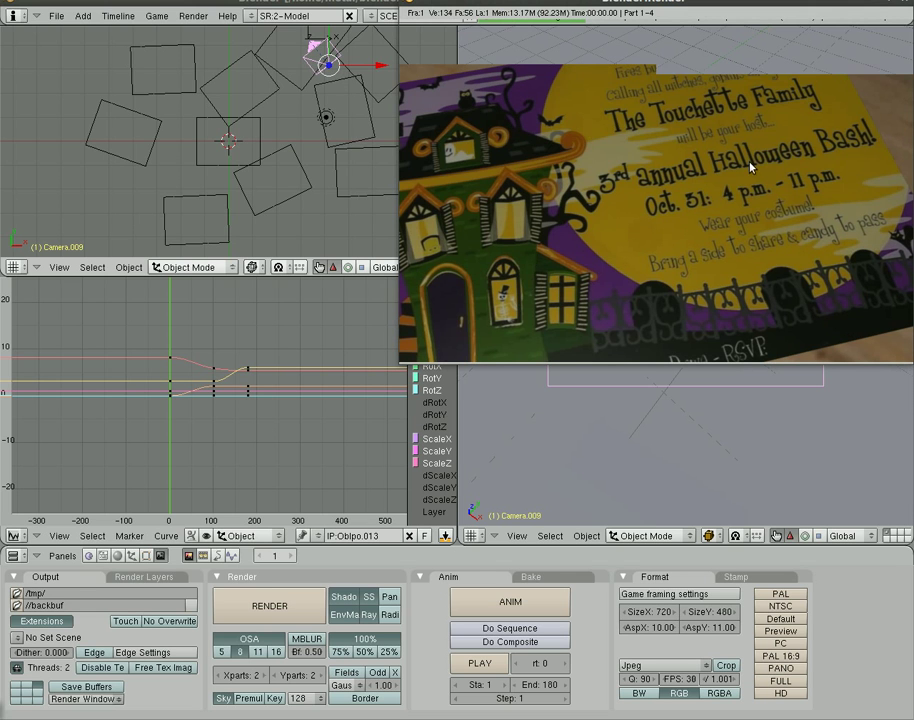
pyautogui.press('Escape')
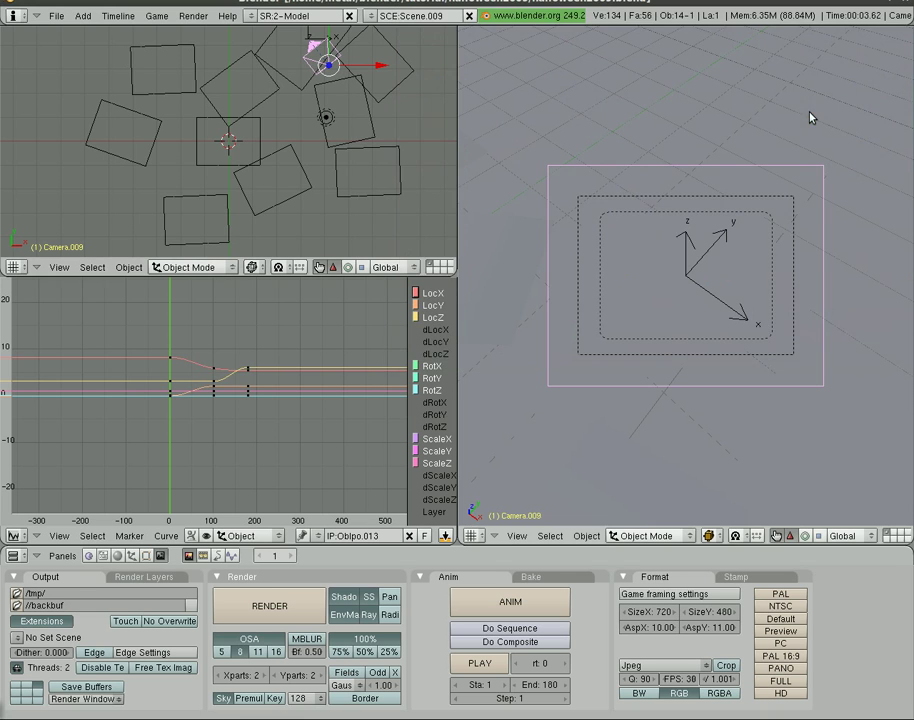
# Step: Nudge Empty.008 slightly down-left and select the camera beside it
pyautogui.scroll(-2, 333, 99)
pyautogui.scroll(1, 333, 99)
pyautogui.scroll(1, 333, 99)
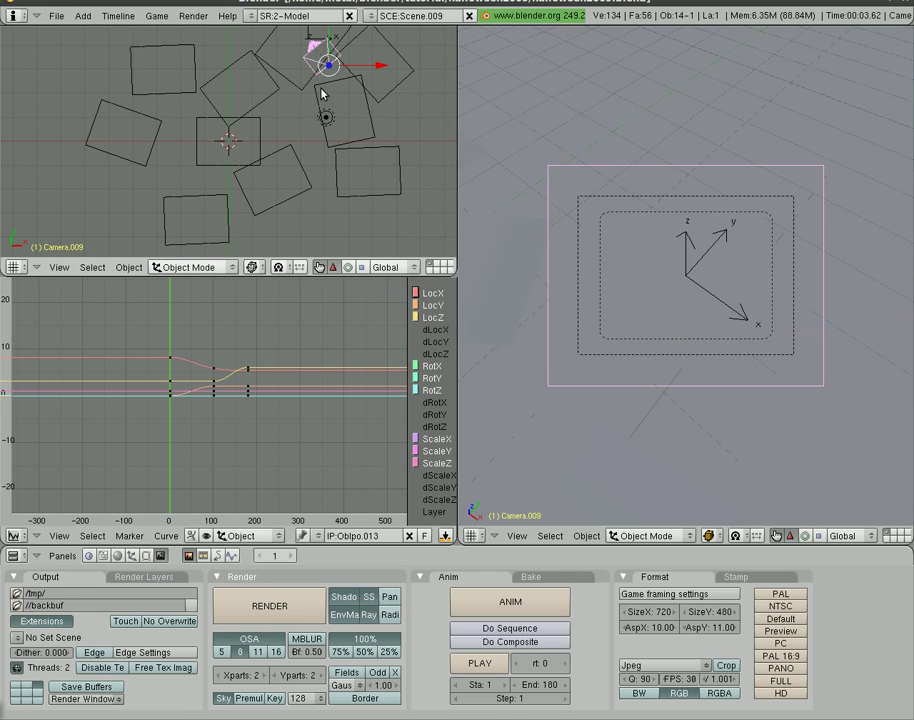
pyautogui.rightClick(310, 38)
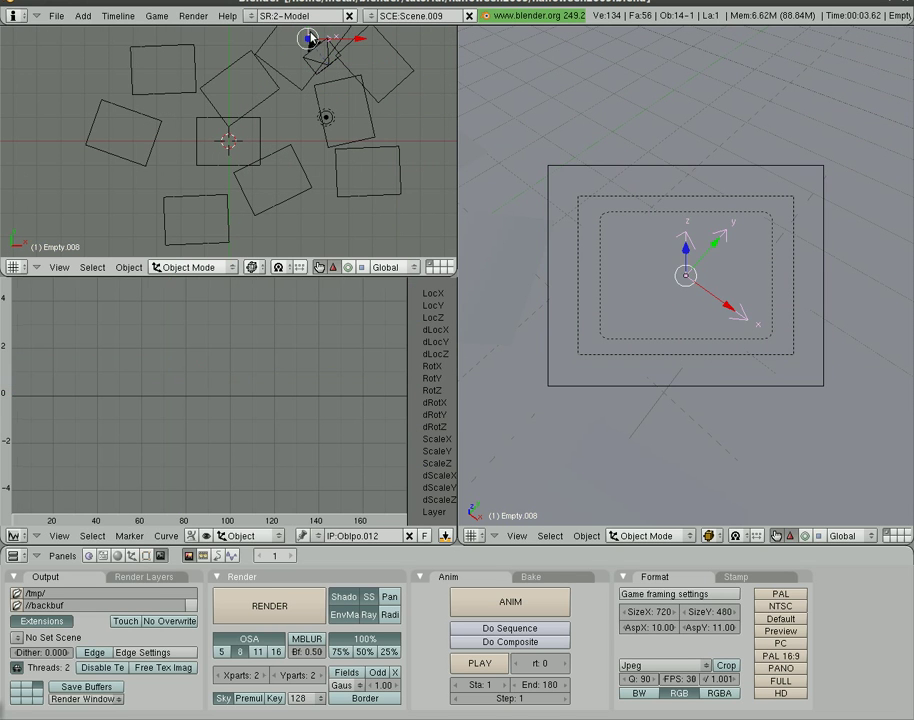
pyautogui.press('g')
pyautogui.click(309, 42)
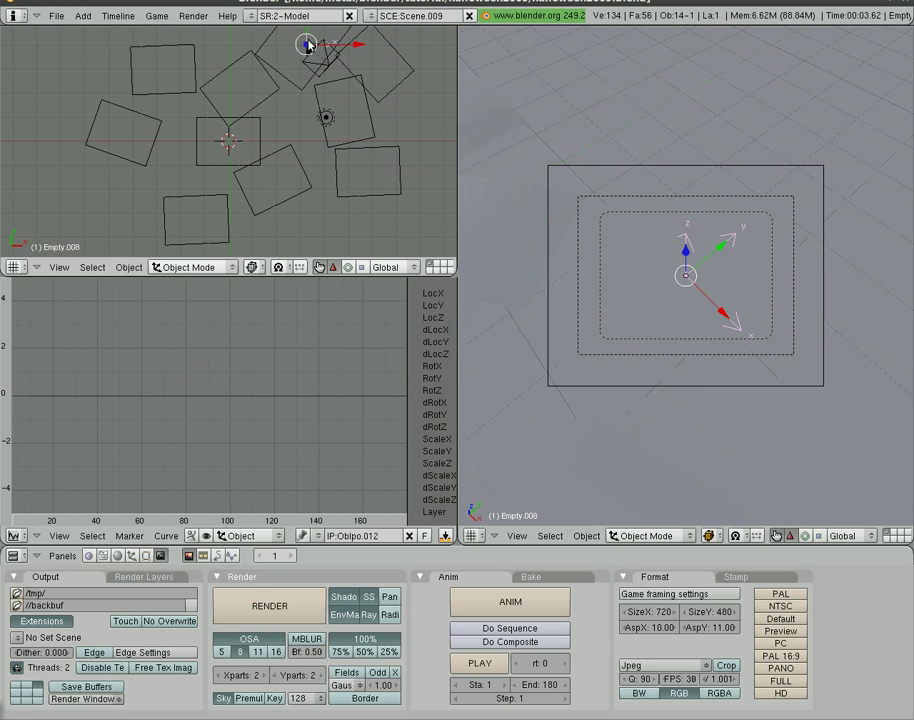
pyautogui.rightClick(329, 60)
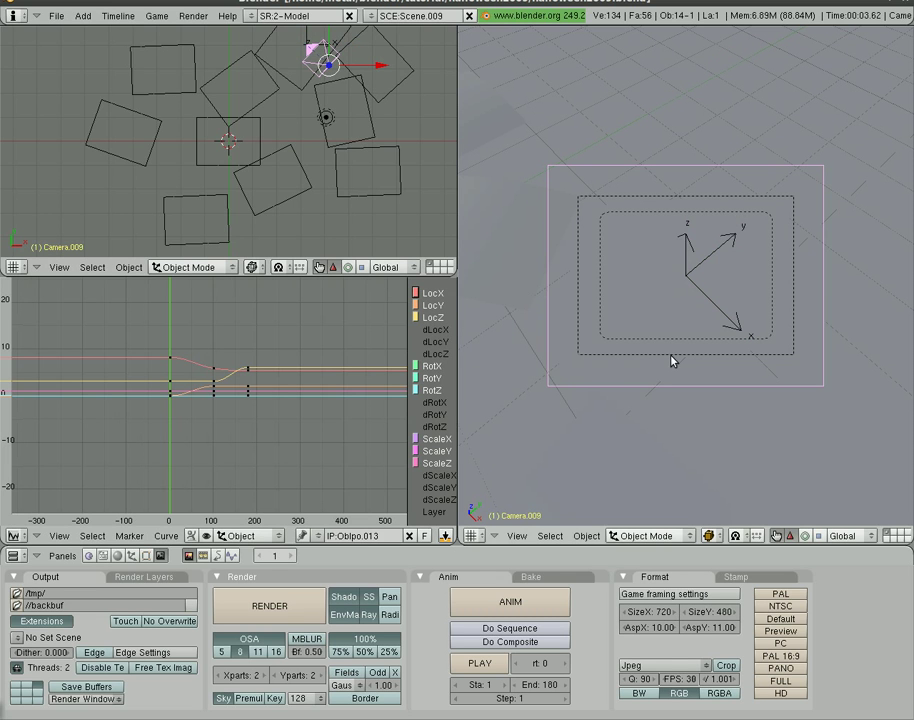
pyautogui.press('1')
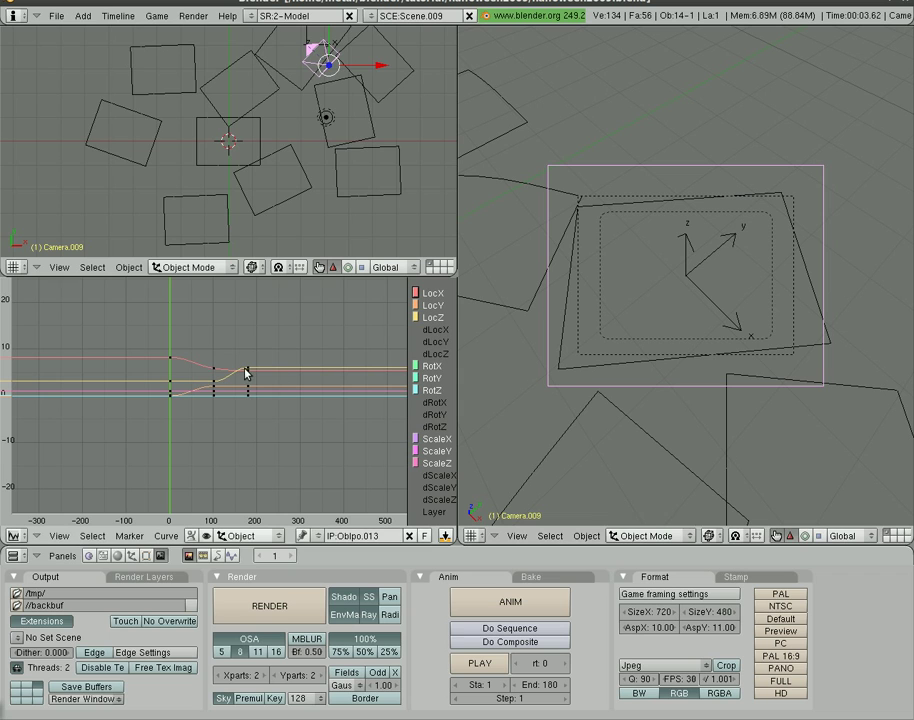
# Step: Erase all of Camera.009's old animation curves
pyautogui.press('a')
pyautogui.press('x')
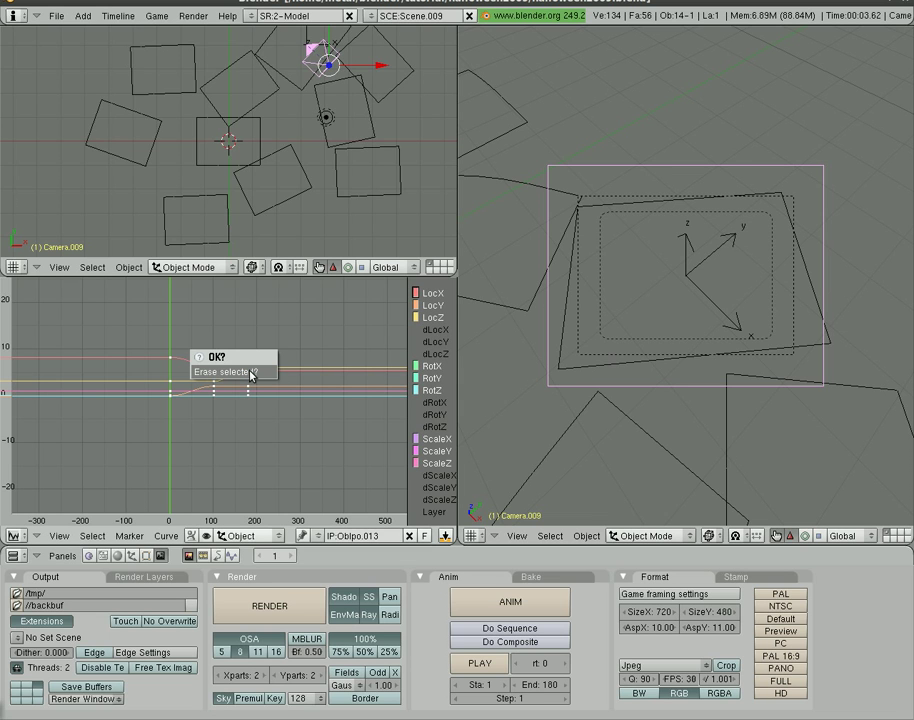
pyautogui.click(240, 372)
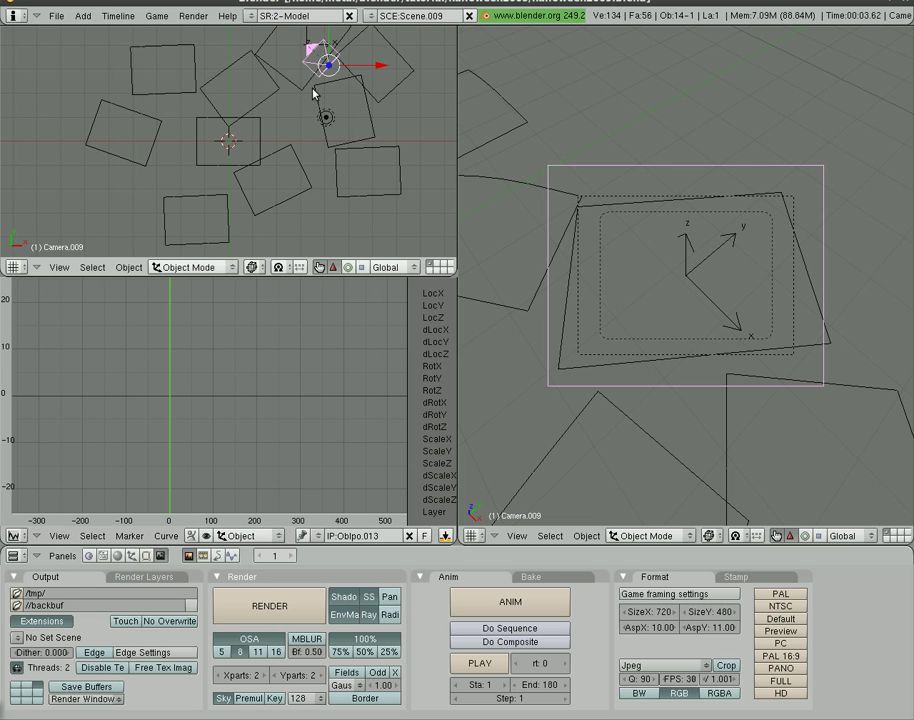
# Step: Move the camera to a new spot and keyframe its location, rotation and scale at frame 1
pyautogui.press('g')
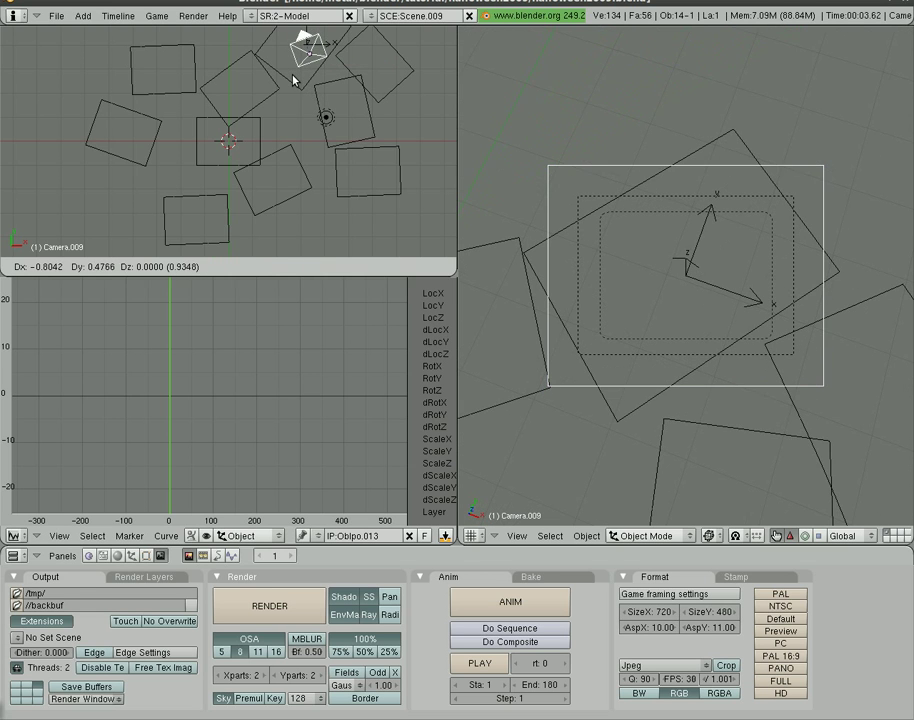
pyautogui.click(295, 80)
pyautogui.press('i')
pyautogui.click(618, 381)
pyautogui.press('i')
pyautogui.click(616, 457)
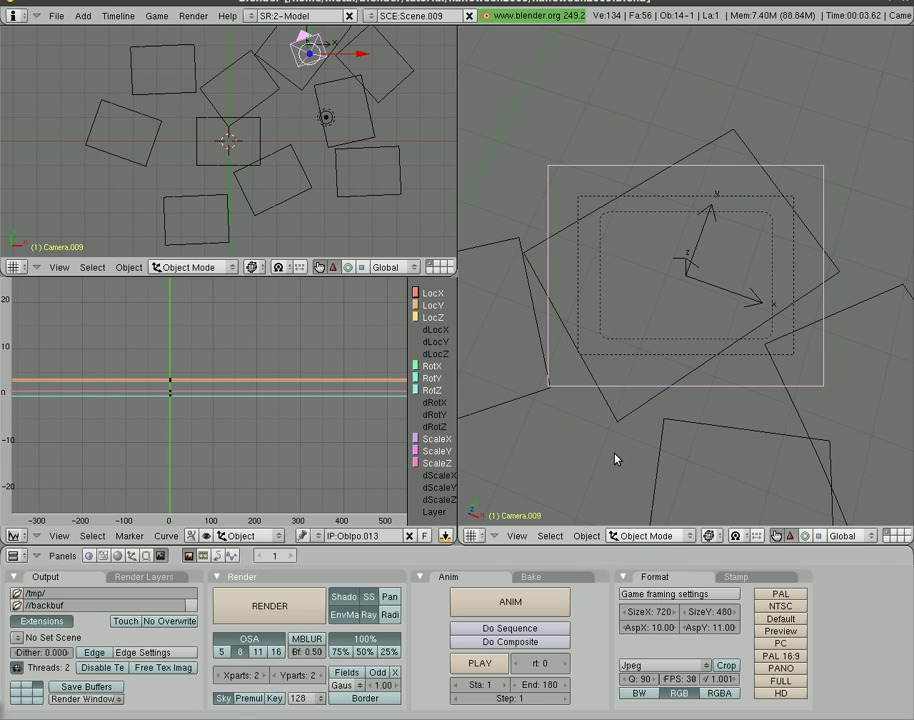
# Step: At frame 180, raise the camera about 1.73 units, keyframe LocRotScale, and preview the move
pyautogui.hotkey('shift', 'Right')
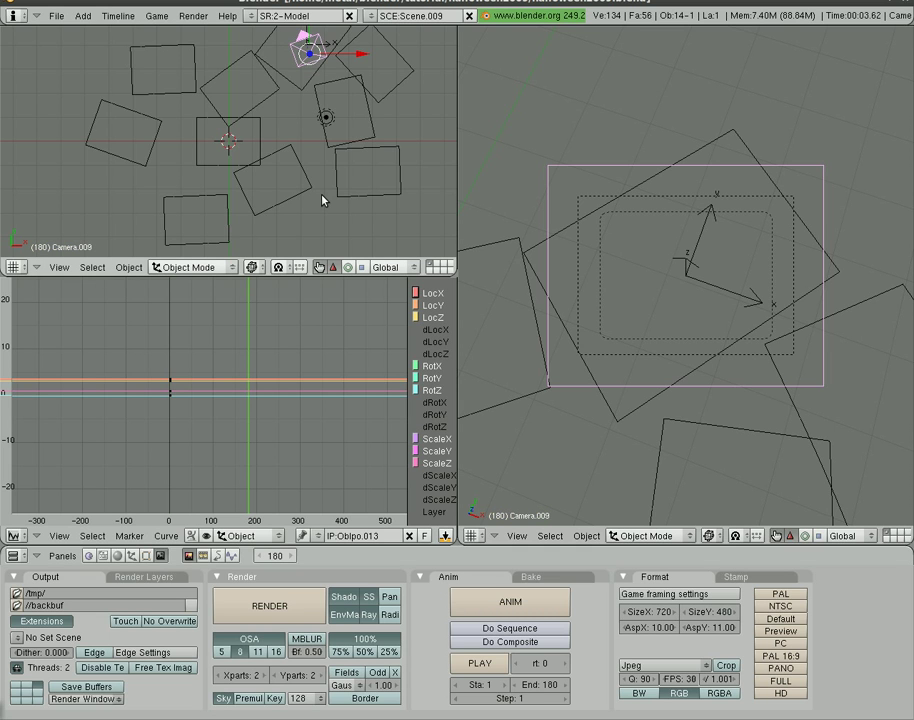
pyautogui.press('KP_1')
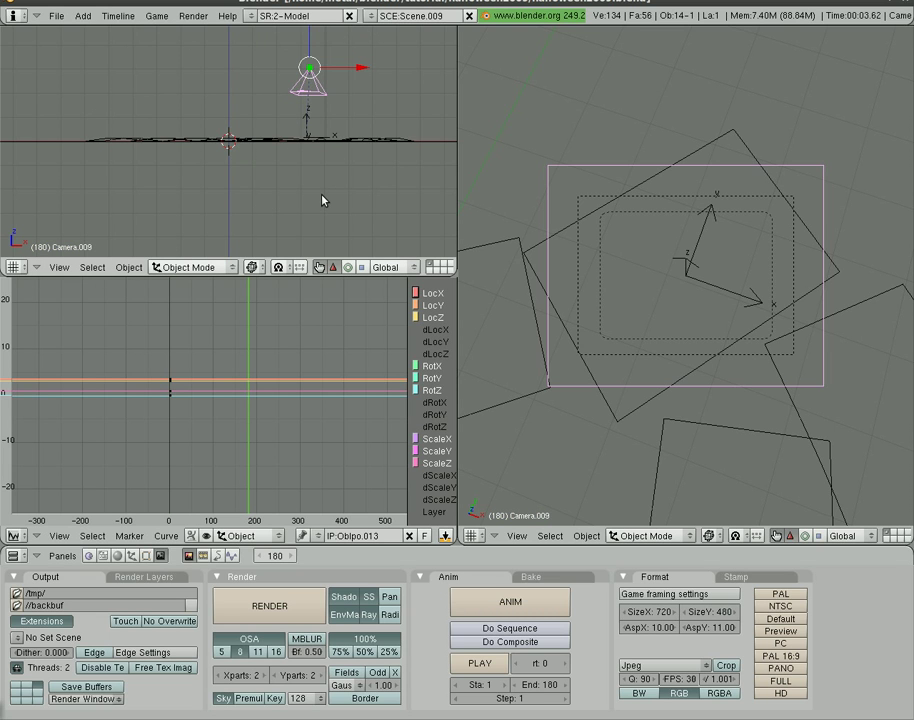
pyautogui.press('g')
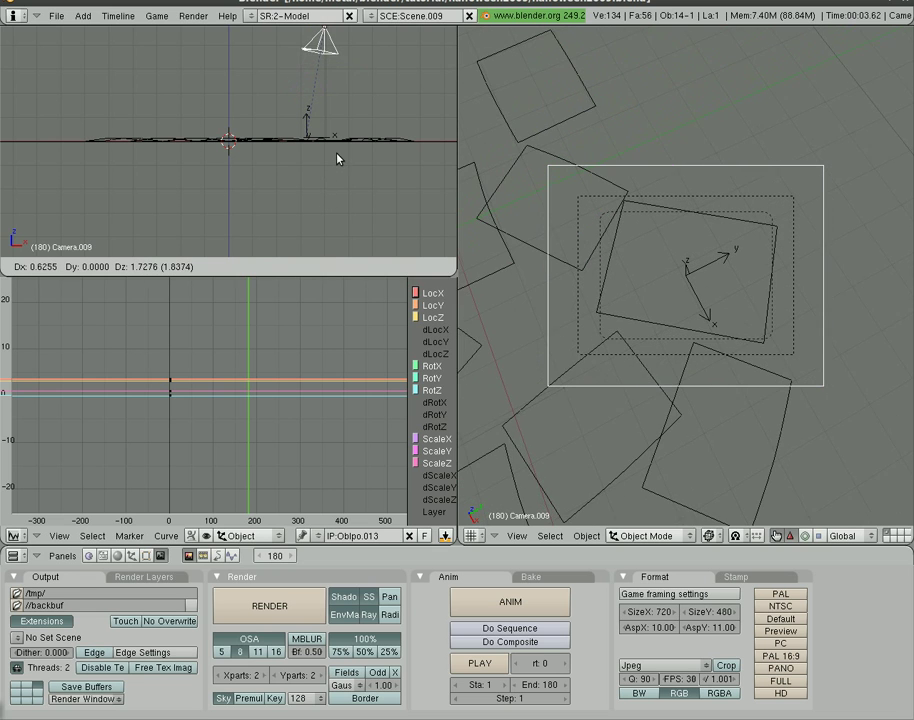
pyautogui.click(339, 156)
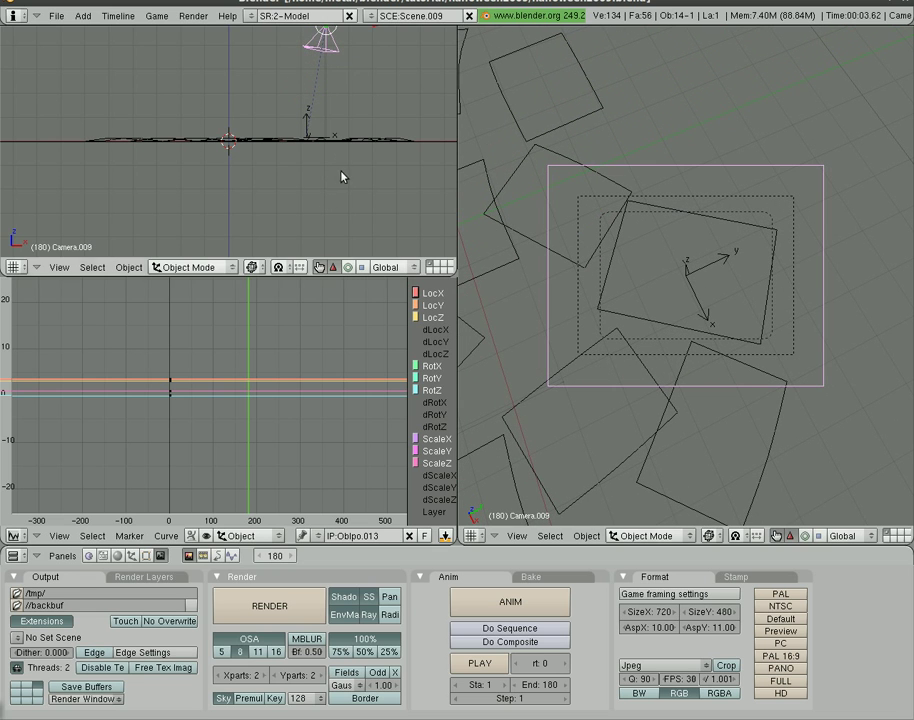
pyautogui.press('i')
pyautogui.click(741, 241)
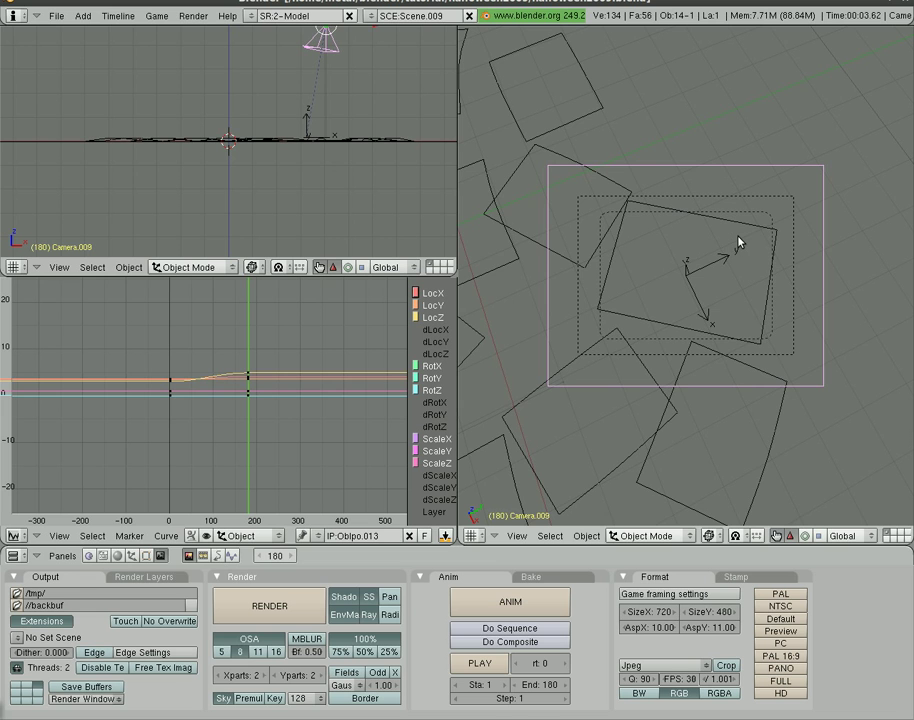
pyautogui.hotkey('alt', 'a')
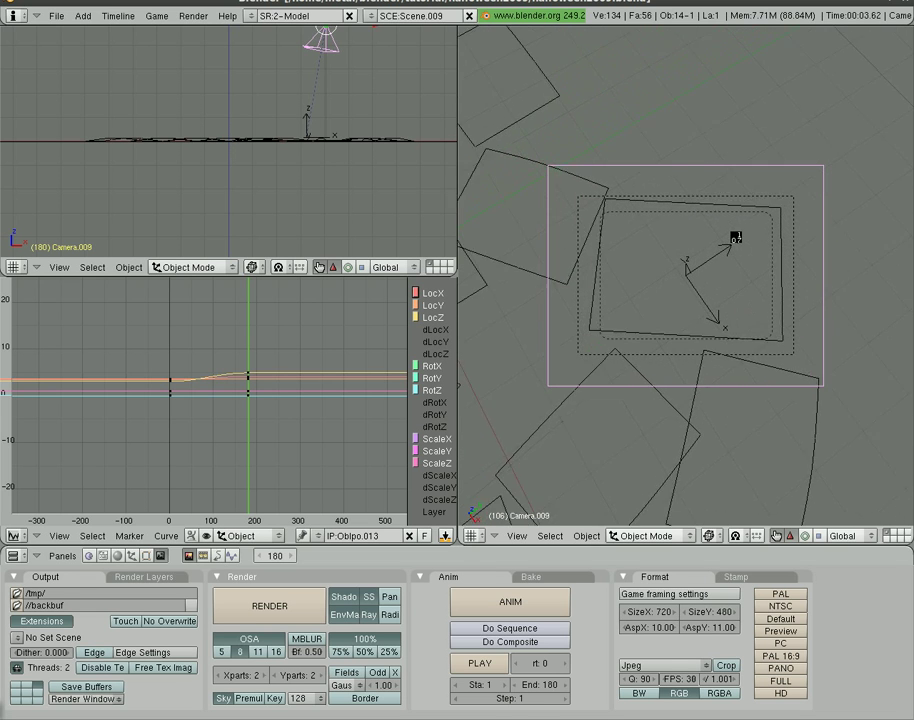
pyautogui.press('Escape')
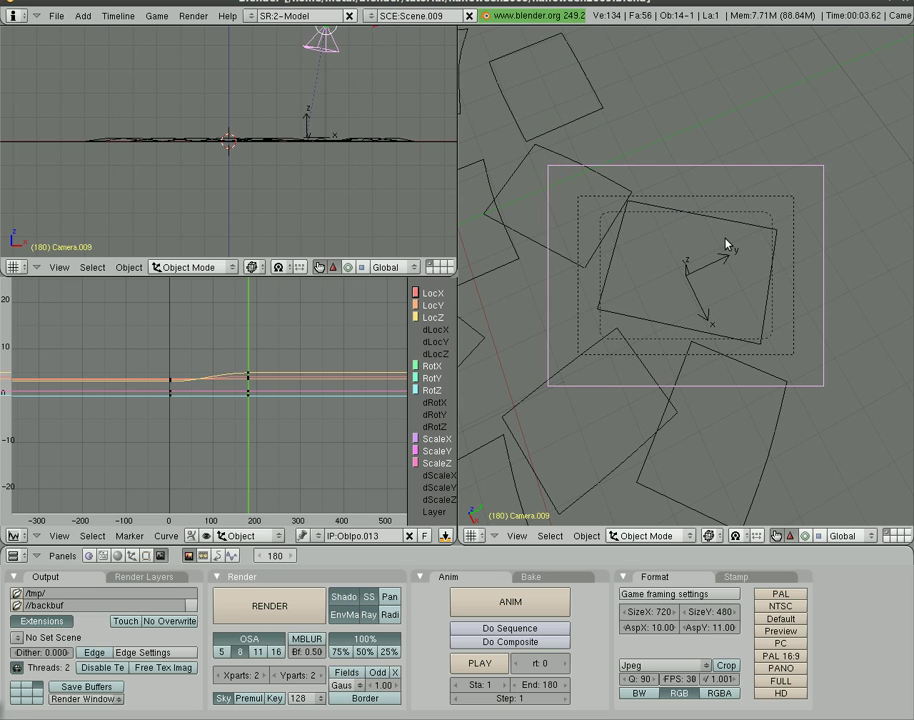
# Step: Save the .blend file over the existing one and add a new Empty scene
pyautogui.hotkey('ctrl', 'w')
pyautogui.press('Return')
pyautogui.click(374, 16)
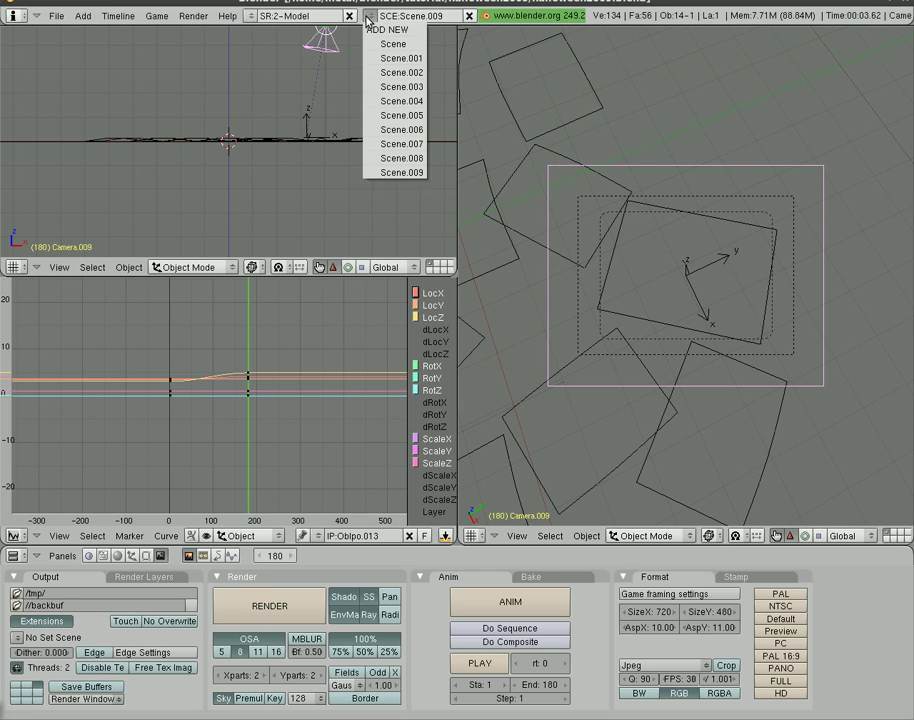
pyautogui.click(373, 29)
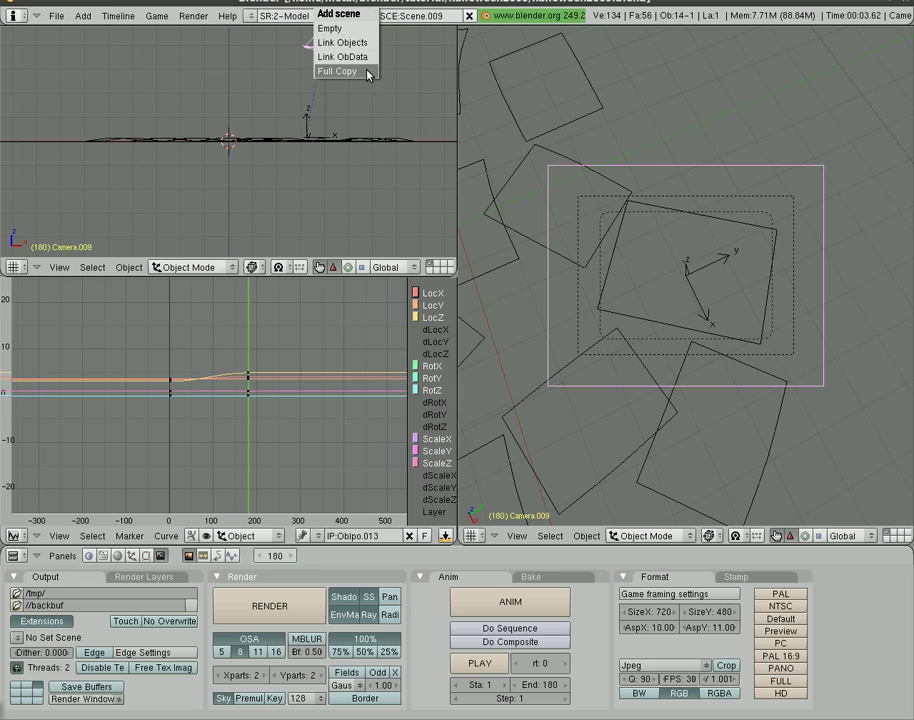
pyautogui.click(334, 29)
# Step: Rename the new scene to 'seq' and switch to the 4-Sequence screen layout
pyautogui.click(455, 17)
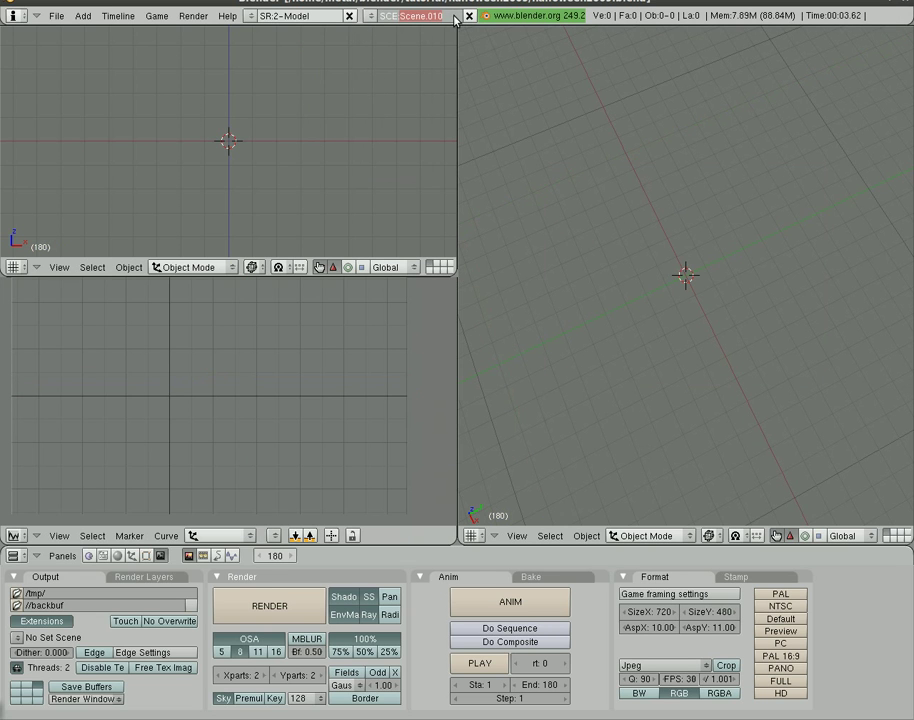
pyautogui.press('BackSpace')
pyautogui.write('seq')
pyautogui.press('Return')
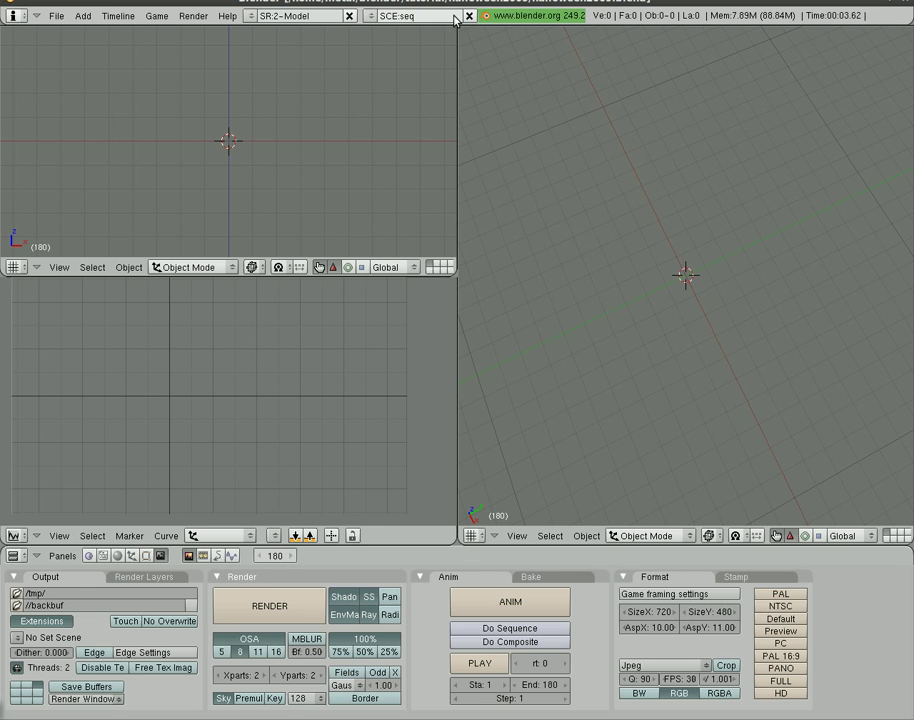
pyautogui.click(250, 16)
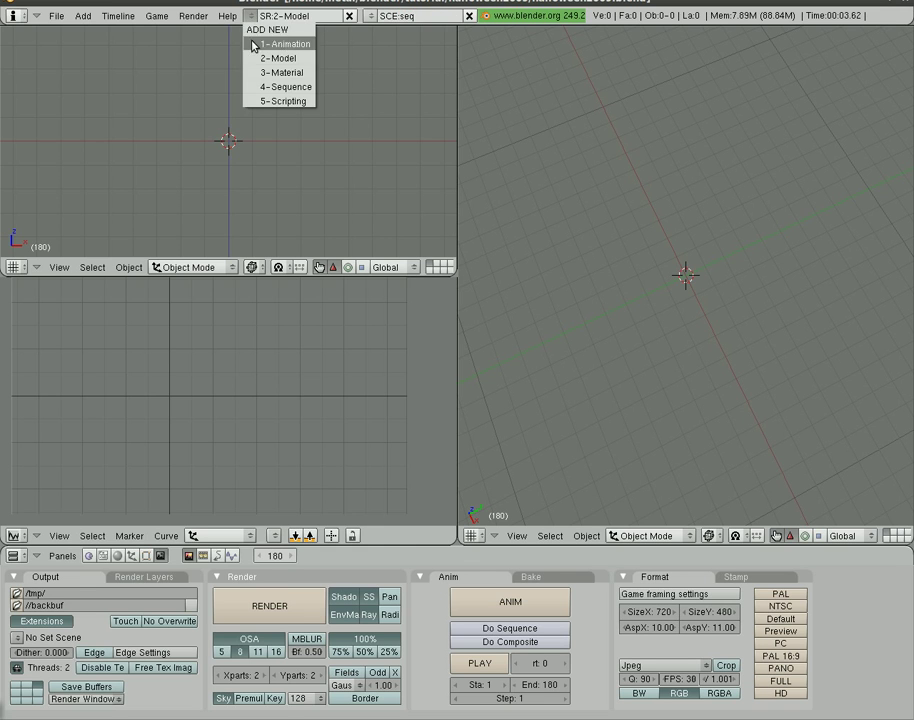
pyautogui.click(276, 87)
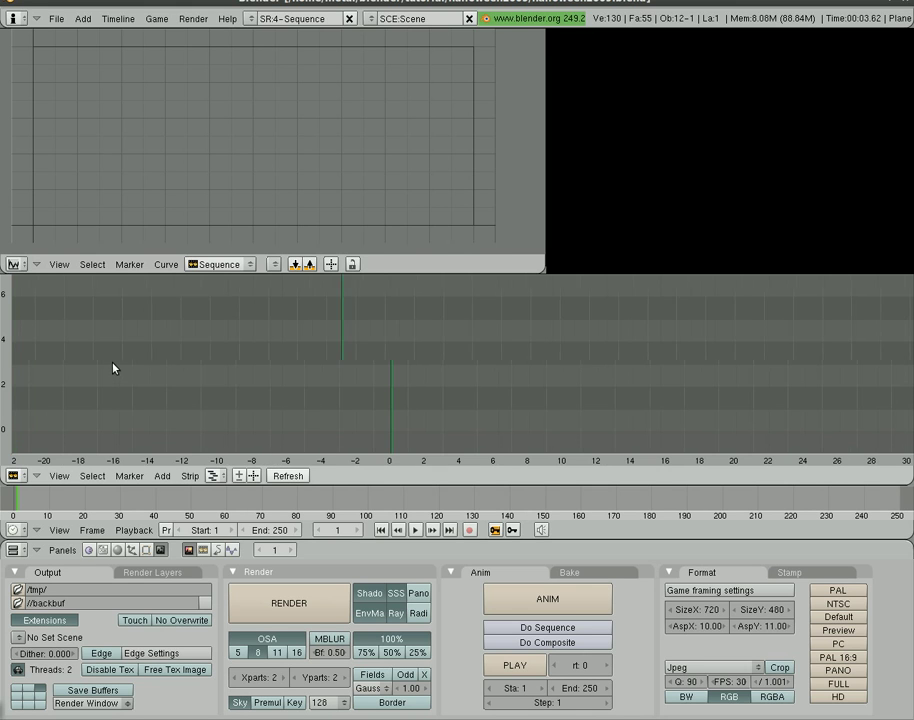
# Step: Set the current frame and add a 180-frame Scene strip for Scene.009
pyautogui.click(893, 364)
pyautogui.hotkey('shift', 'a')
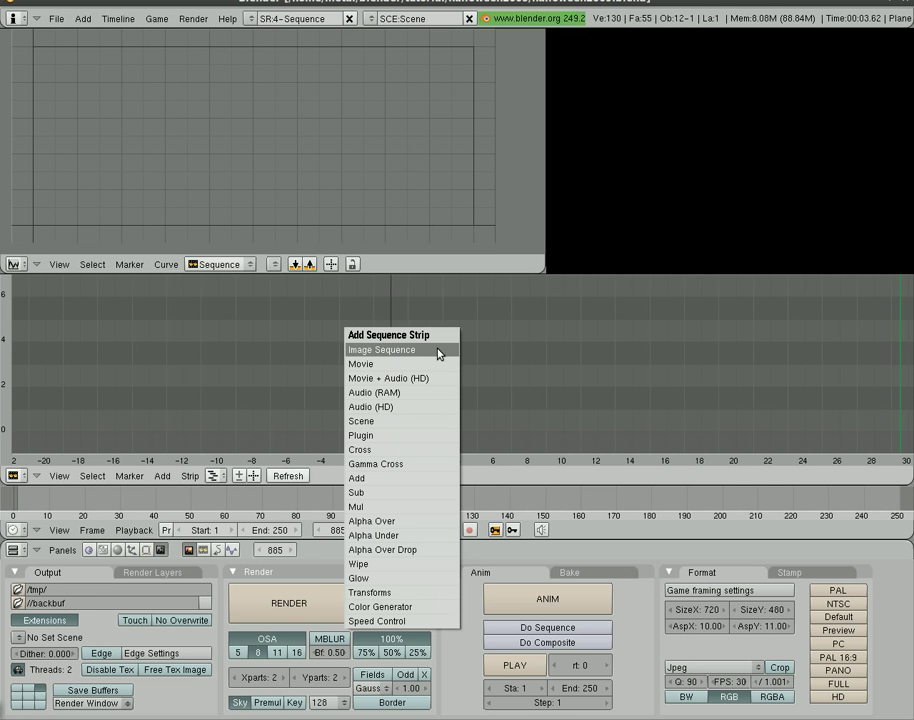
pyautogui.click(397, 423)
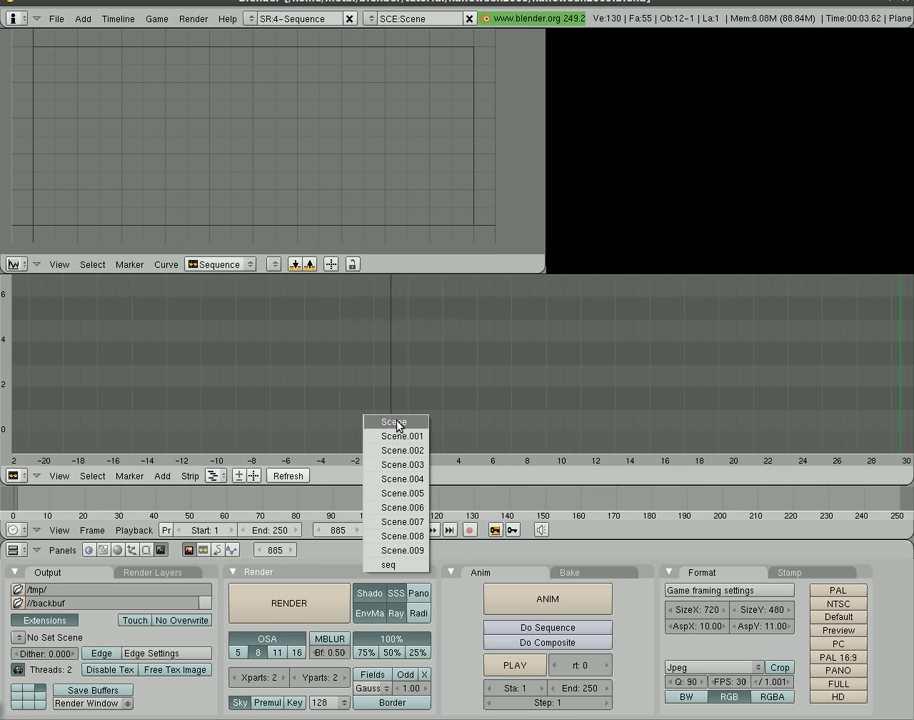
pyautogui.click(402, 551)
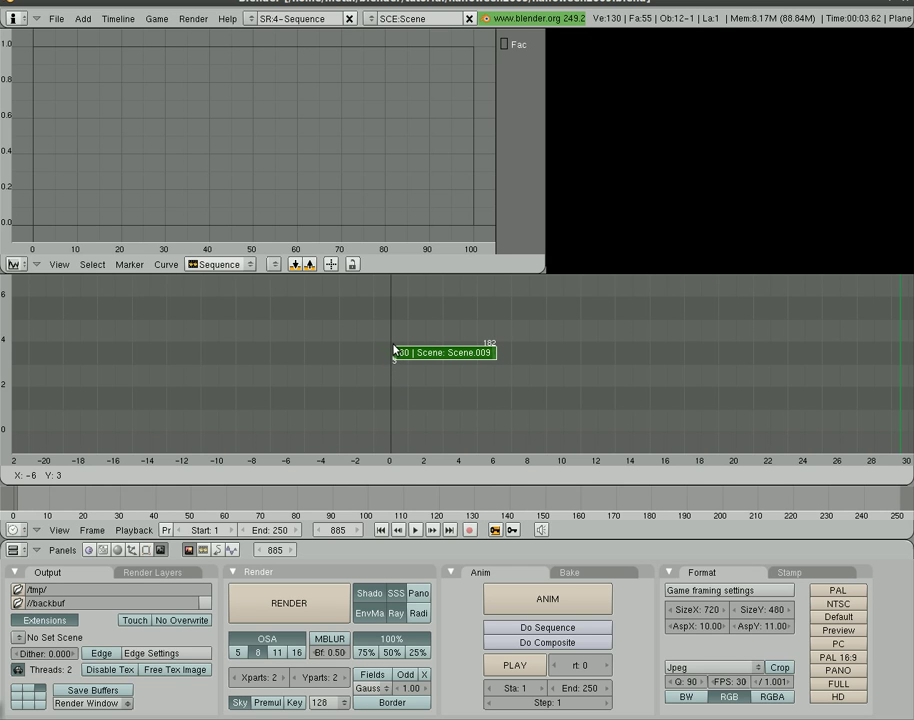
# Step: Drop Scene.009 at the timeline start and add a Color Generator strip above it in channel 5
pyautogui.click(394, 350)
pyautogui.hotkey('shift', 'a')
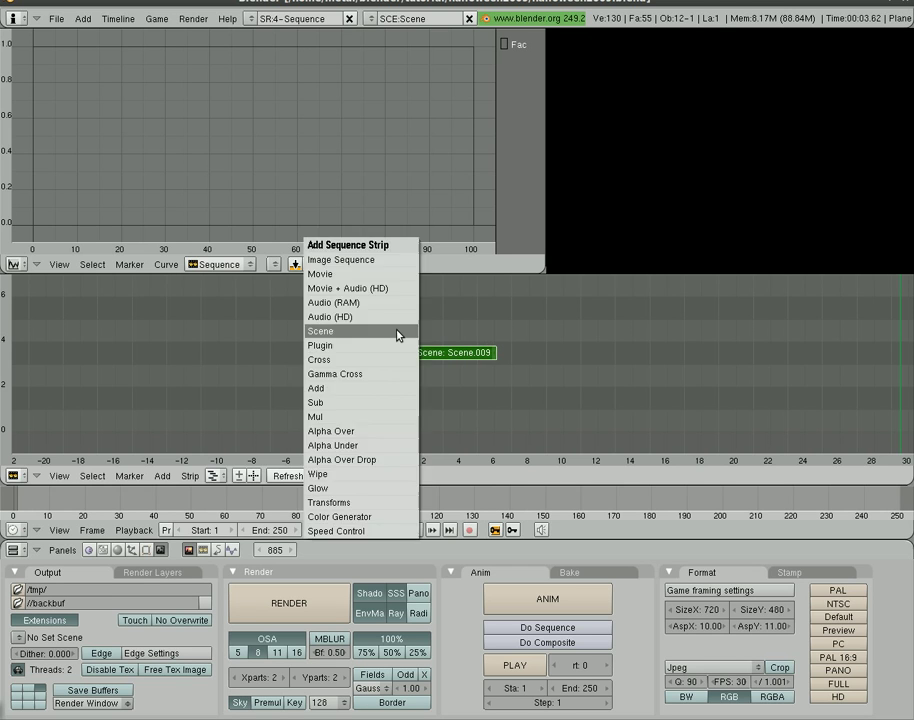
pyautogui.click(347, 518)
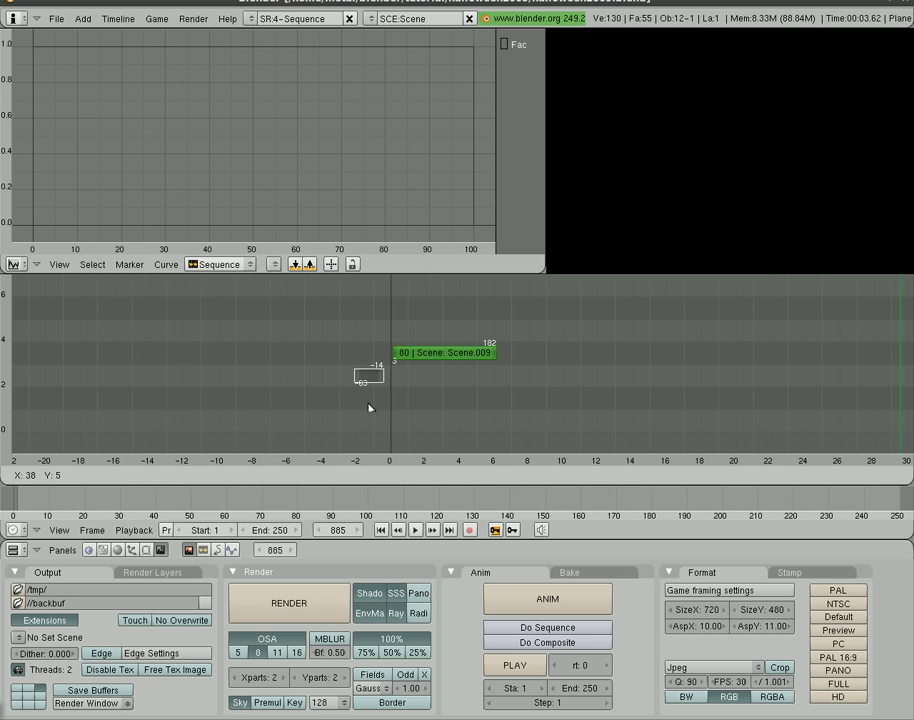
pyautogui.click(408, 373)
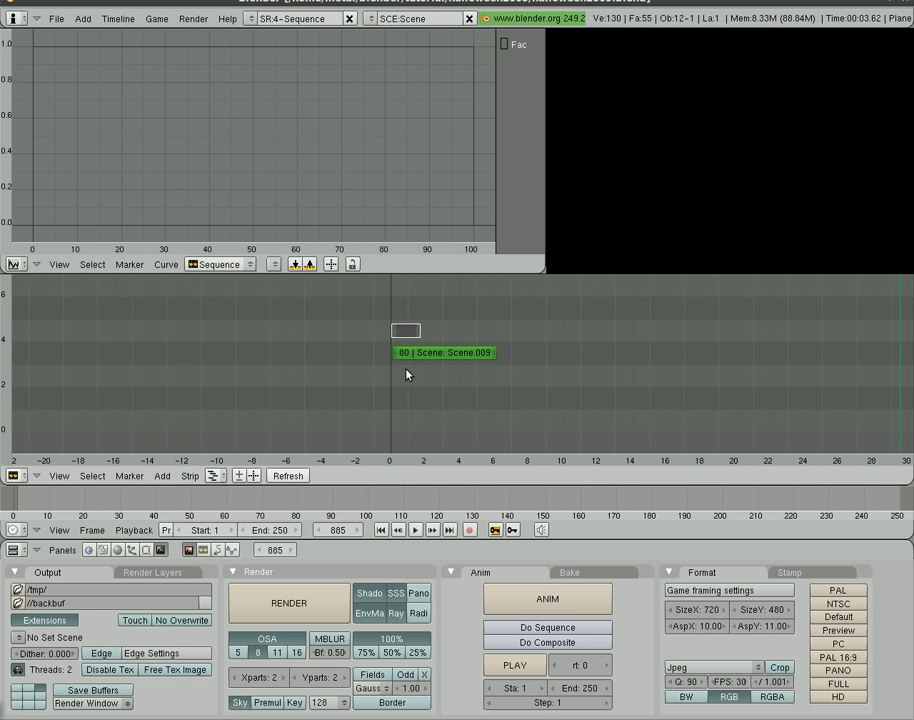
# Step: Check the preview at a couple of frames and set the colour strip's colour to black
pyautogui.click(400, 350)
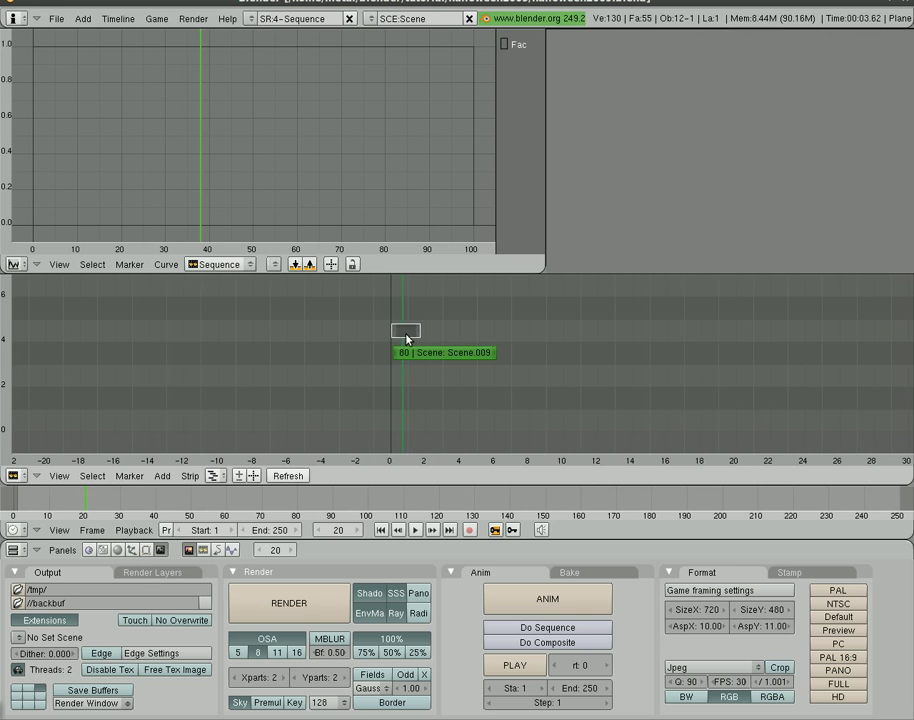
pyautogui.click(843, 338)
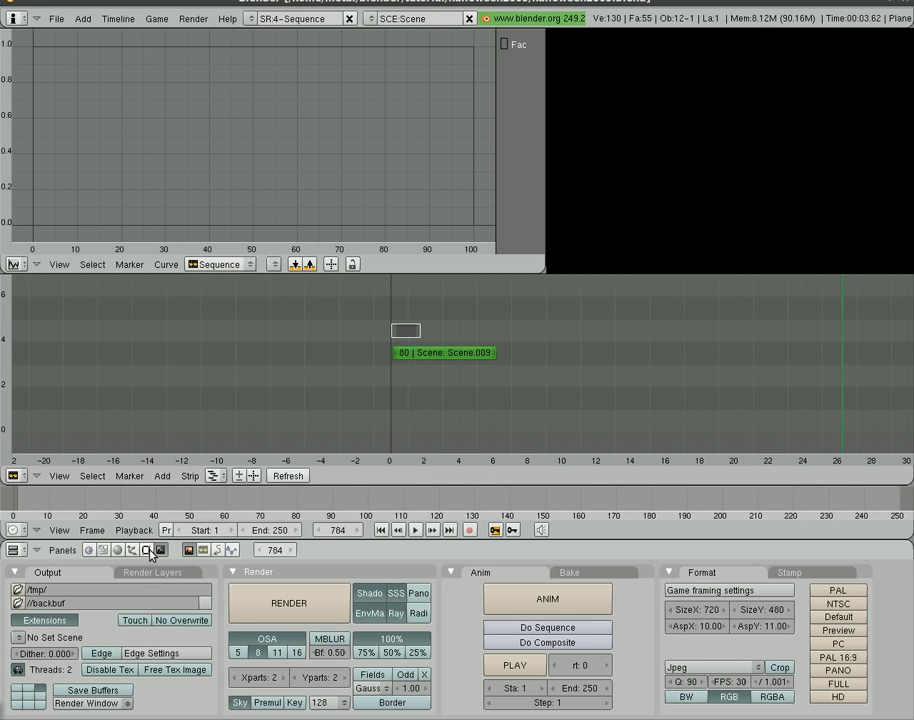
pyautogui.click(203, 550)
pyautogui.click(330, 591)
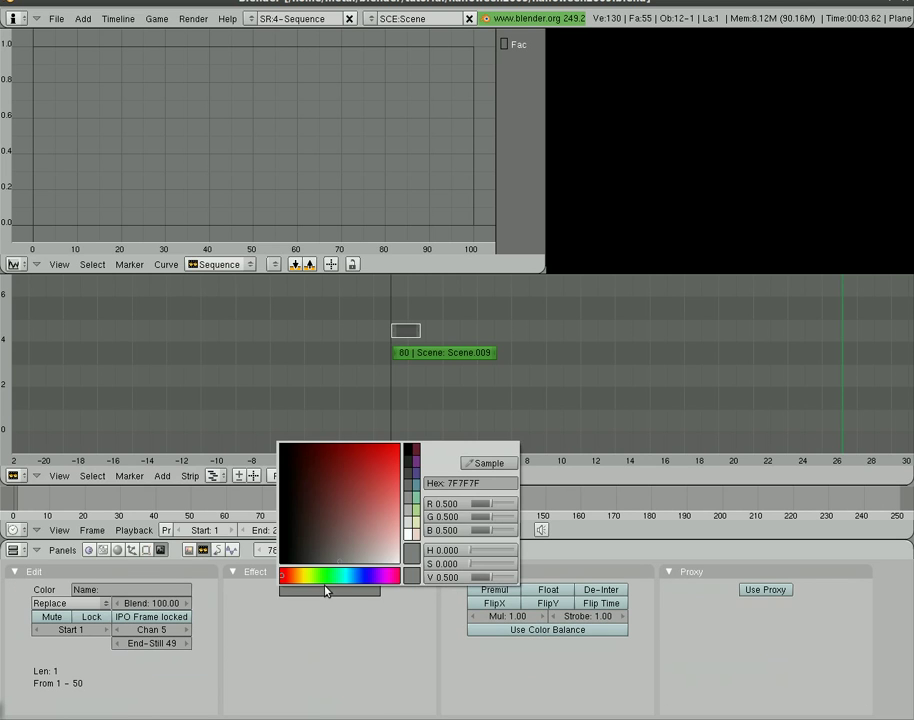
pyautogui.click(284, 558)
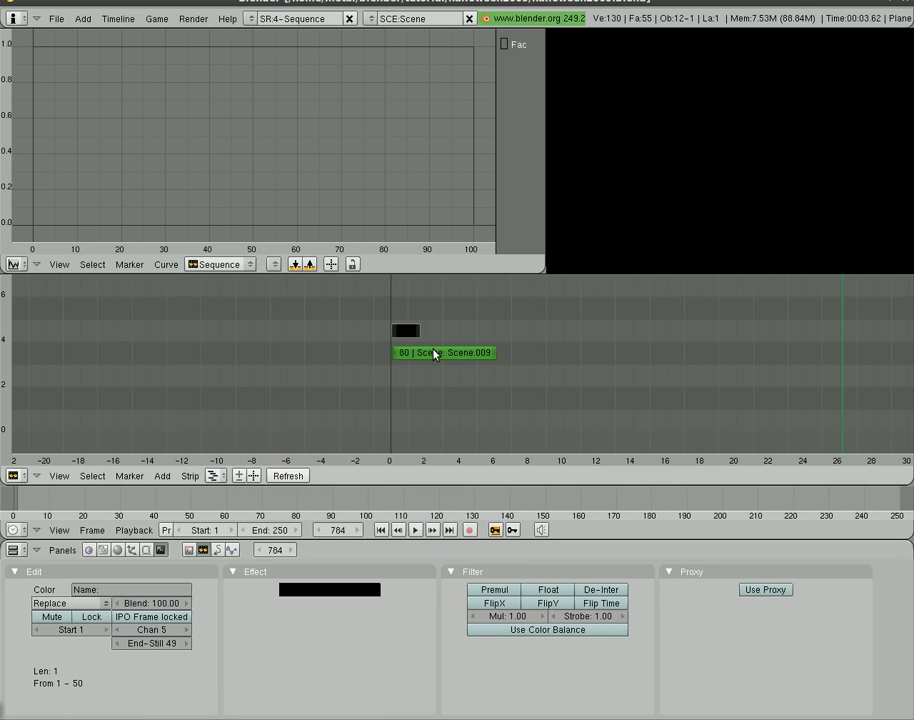
# Step: Add a Gamma Cross from the black strip into Scene.009 and scrub to frame 19 to preview the fade
pyautogui.rightClick(435, 353)
pyautogui.hotkey('shift', 'a')
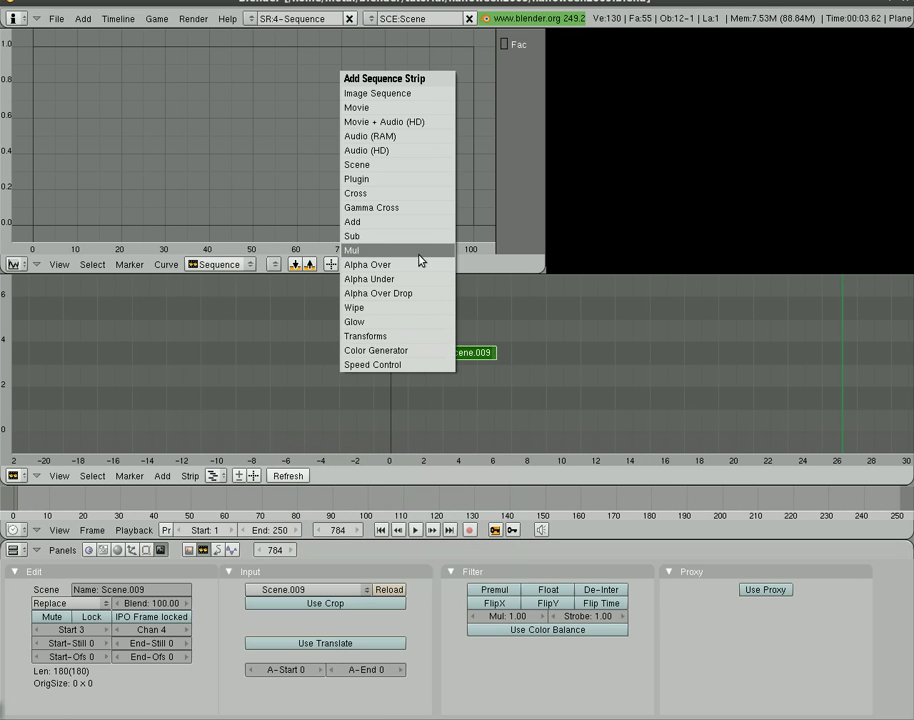
pyautogui.click(414, 208)
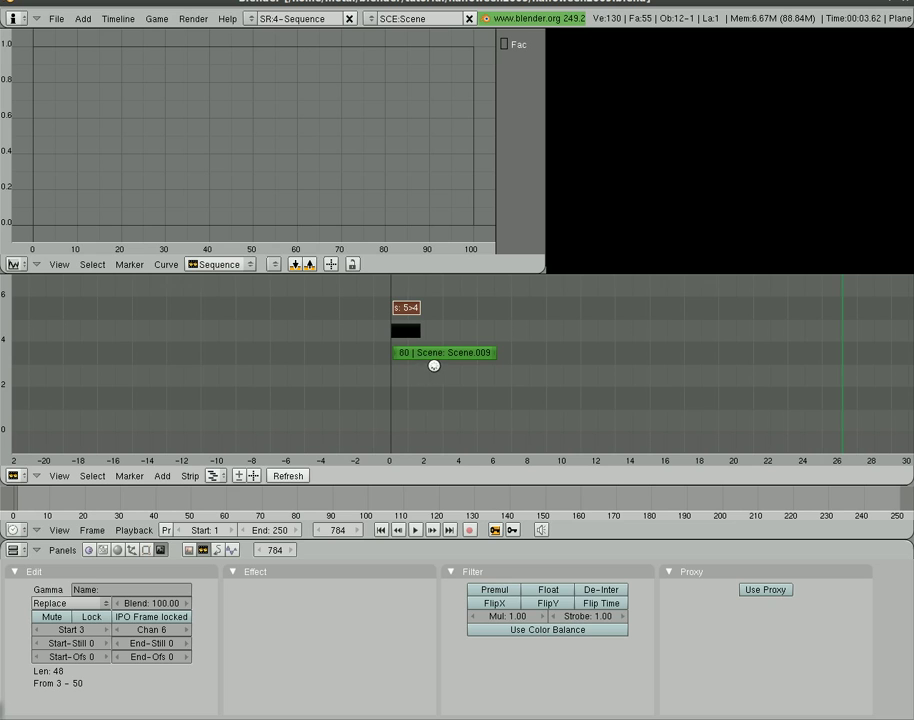
pyautogui.click(403, 330)
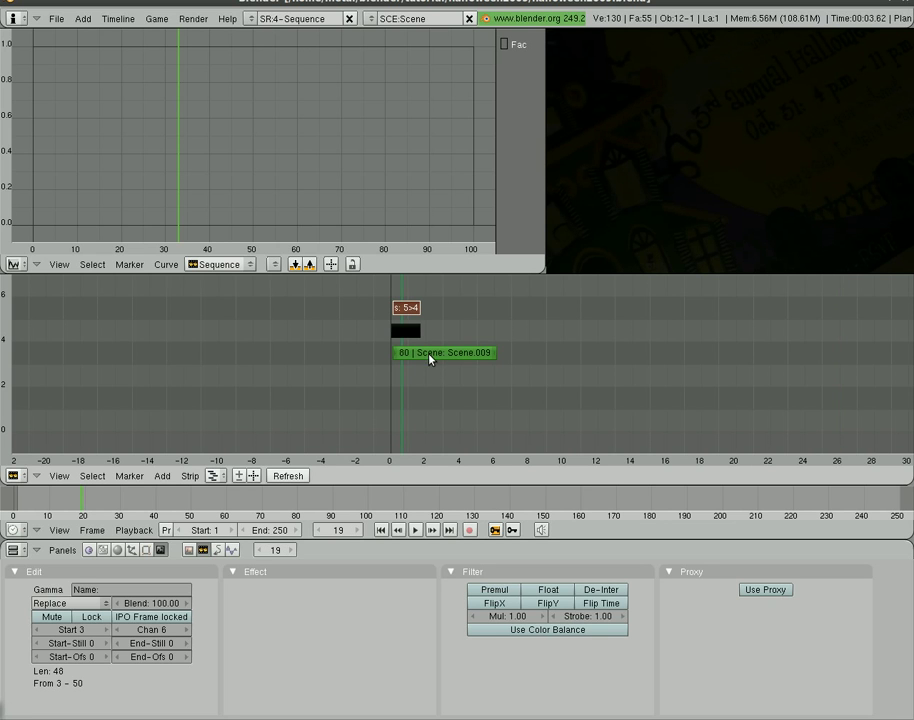
pyautogui.click(905, 339)
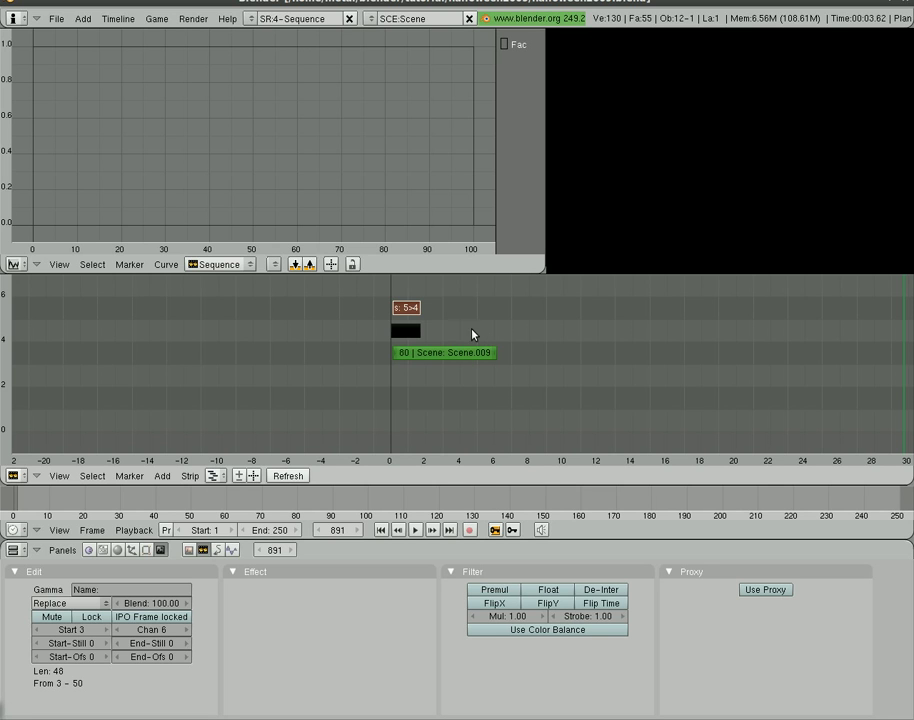
# Step: Add Scene.001 and Scene.002 strips, each overlapping the end of the previous strip
pyautogui.hotkey('shift', 'a')
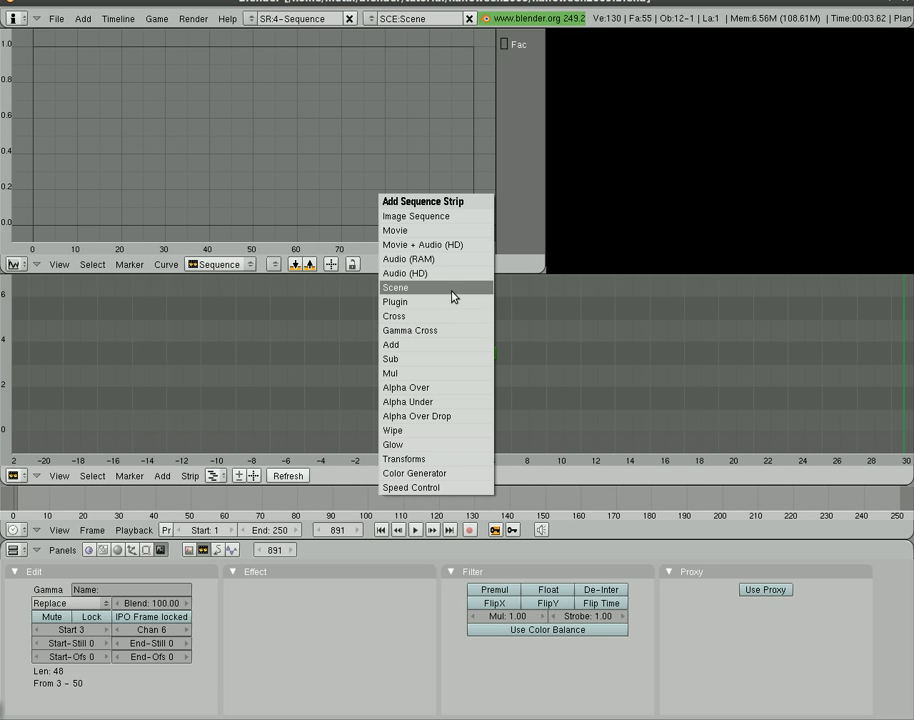
pyautogui.click(453, 296)
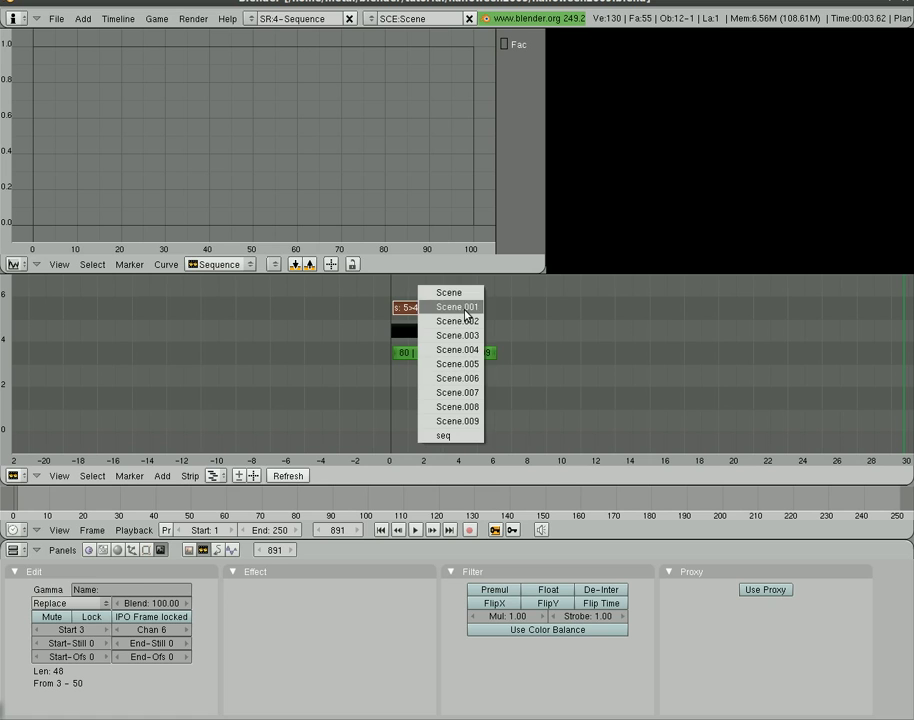
pyautogui.click(465, 308)
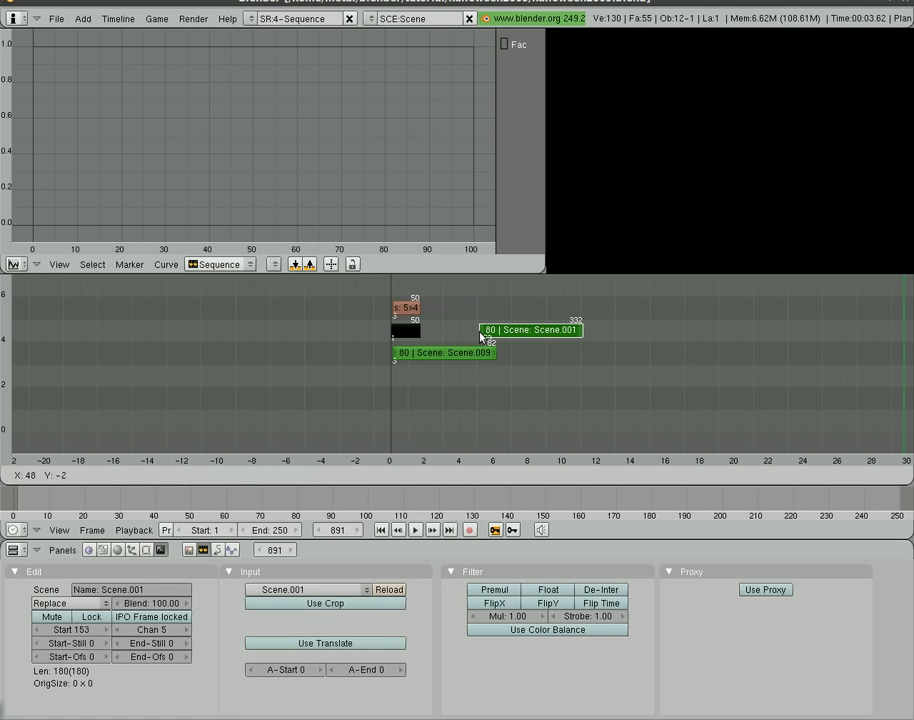
pyautogui.click(481, 337)
pyautogui.press('space')
pyautogui.click(486, 334)
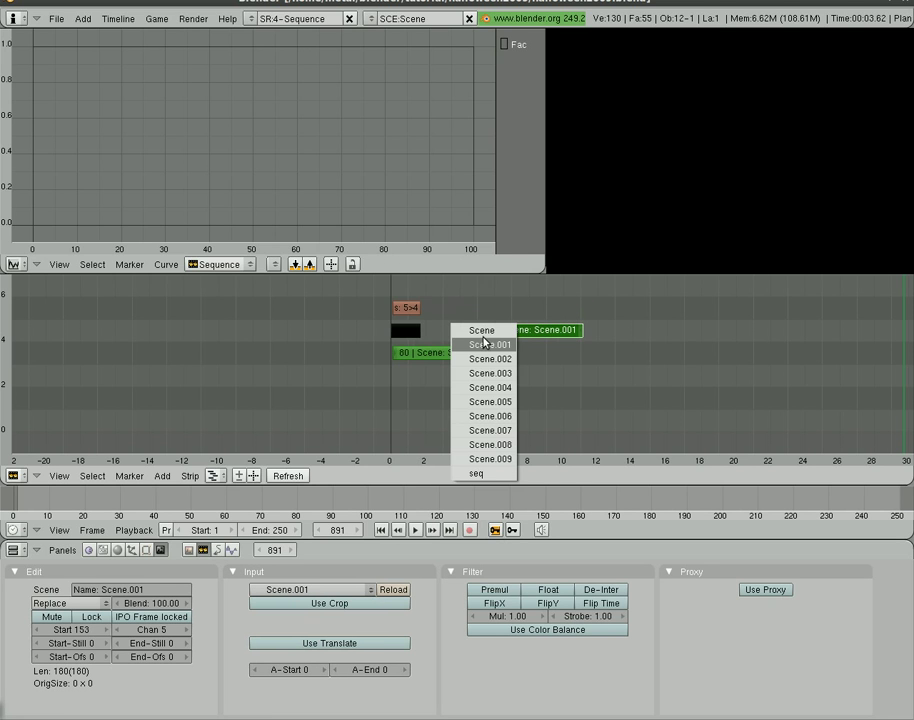
pyautogui.click(490, 360)
pyautogui.click(556, 343)
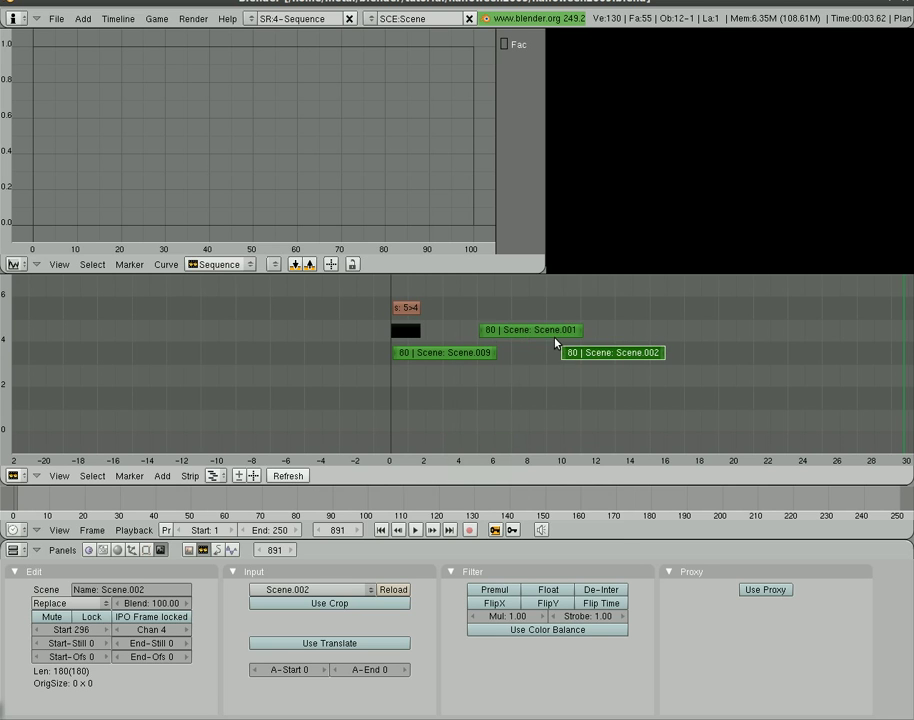
# Step: Add Scene.003 after Scene.002, then Scene.004 on channel 4 right after Scene.002 ends
pyautogui.press('space')
pyautogui.click(602, 349)
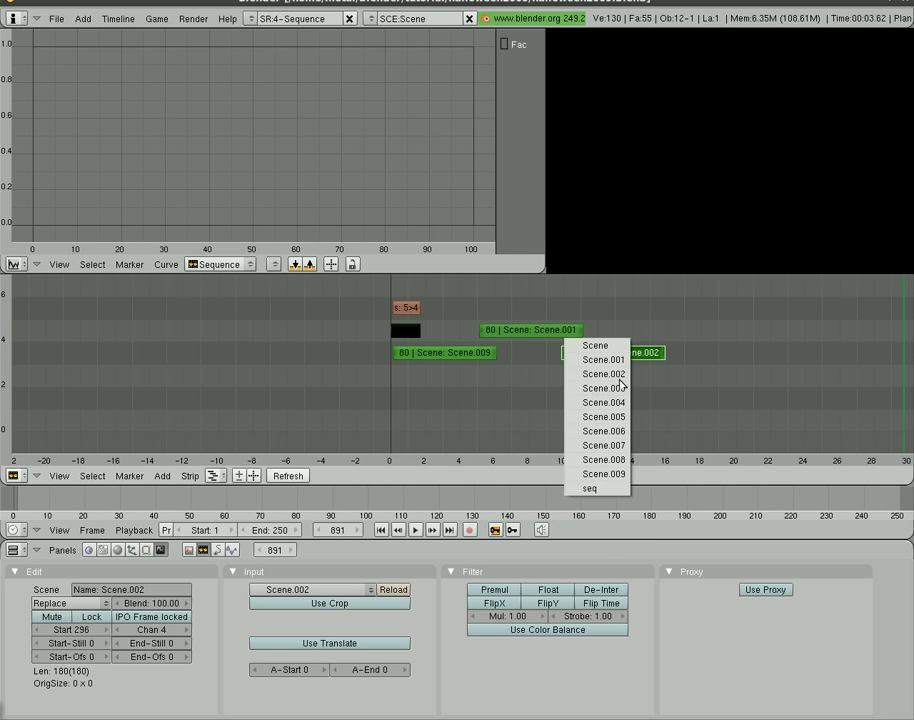
pyautogui.click(619, 387)
pyautogui.click(653, 348)
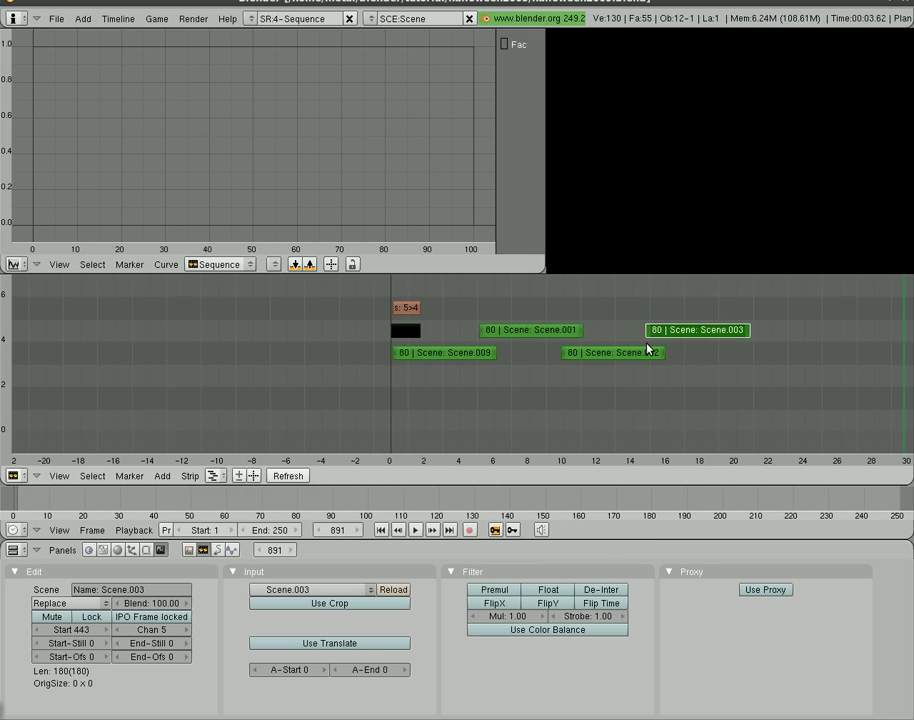
pyautogui.press('space')
pyautogui.click(663, 344)
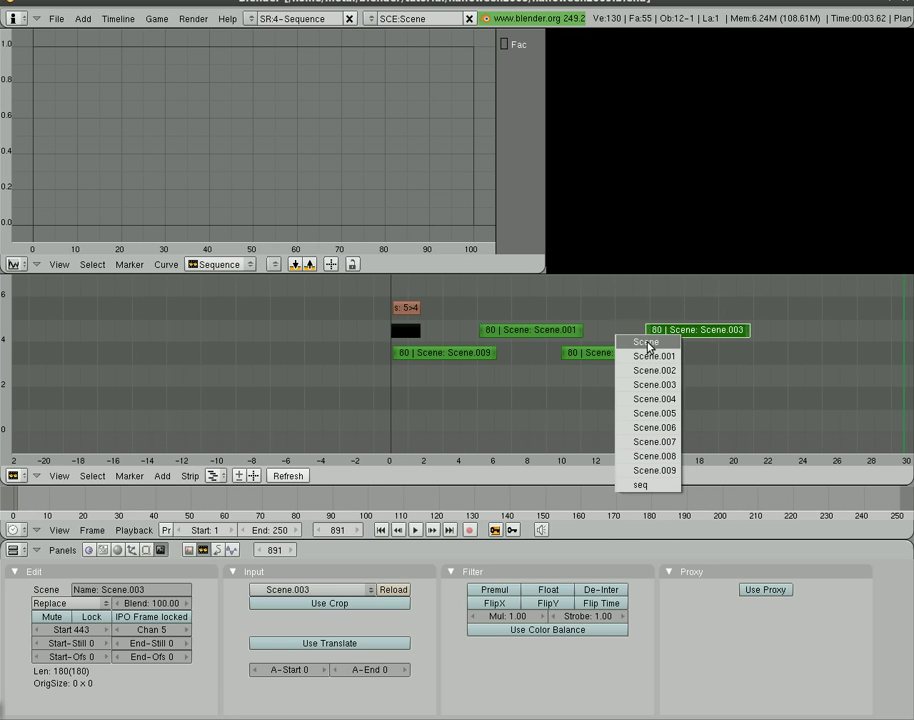
pyautogui.click(652, 398)
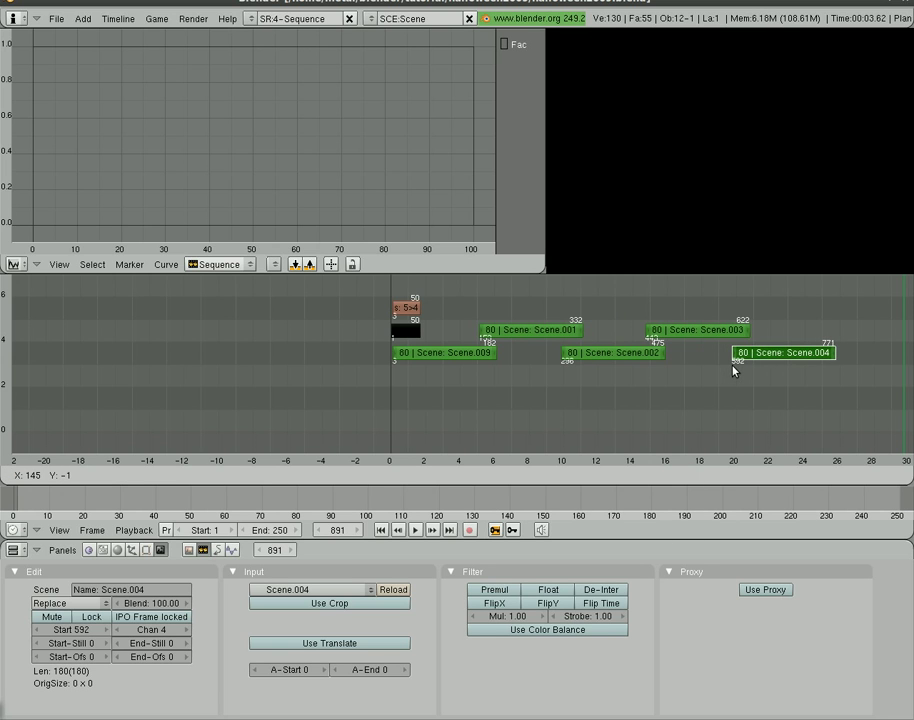
pyautogui.click(731, 369)
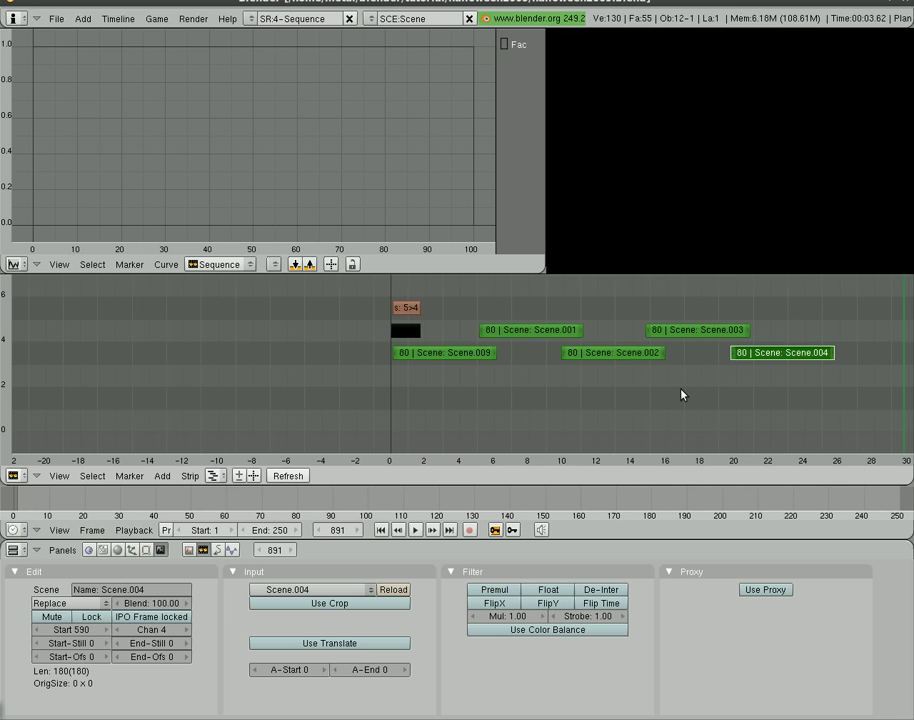
pyautogui.moveTo(768, 402); pyautogui.dragTo(296, 390, button='middle')
# Step: Add Scene.005 on channel 5 after Scene.003 and Scene.006 on channel 4 after Scene.004
pyautogui.click(887, 362)
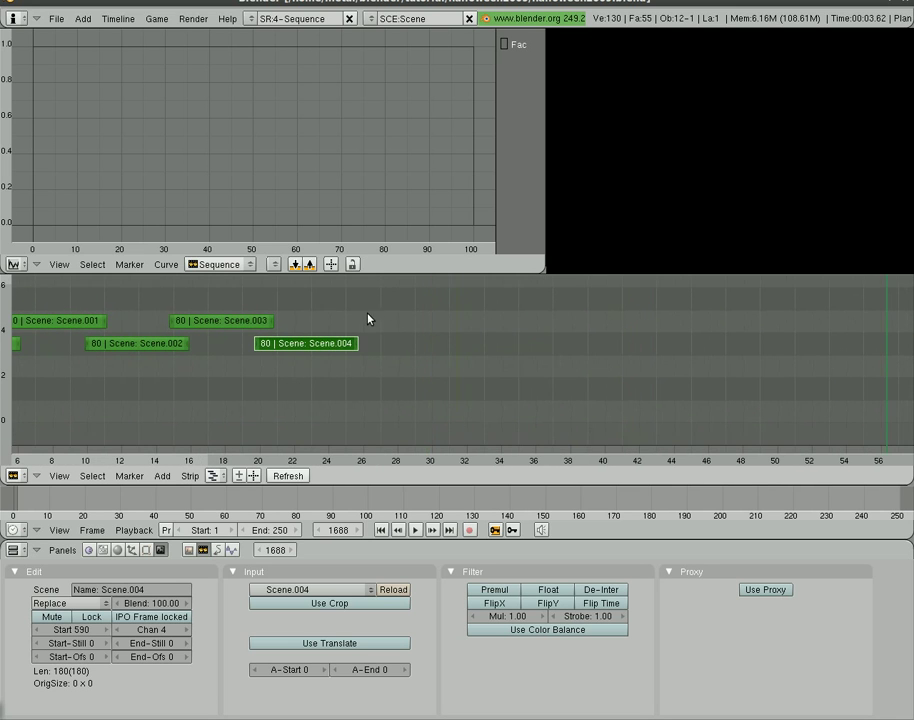
pyautogui.hotkey('shift', 'a')
pyautogui.click(362, 312)
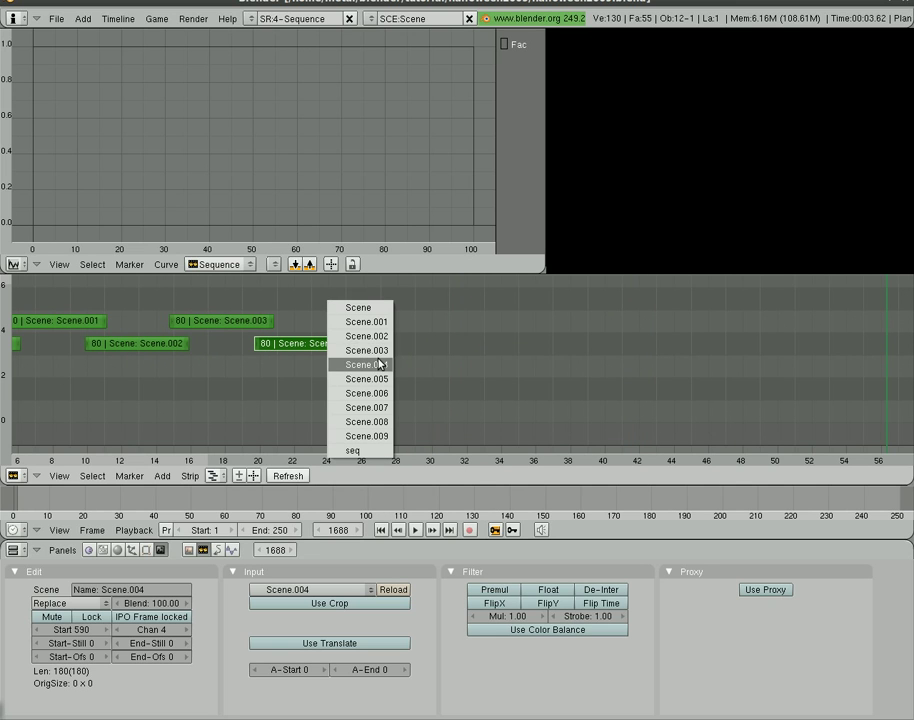
pyautogui.click(372, 379)
pyautogui.click(338, 332)
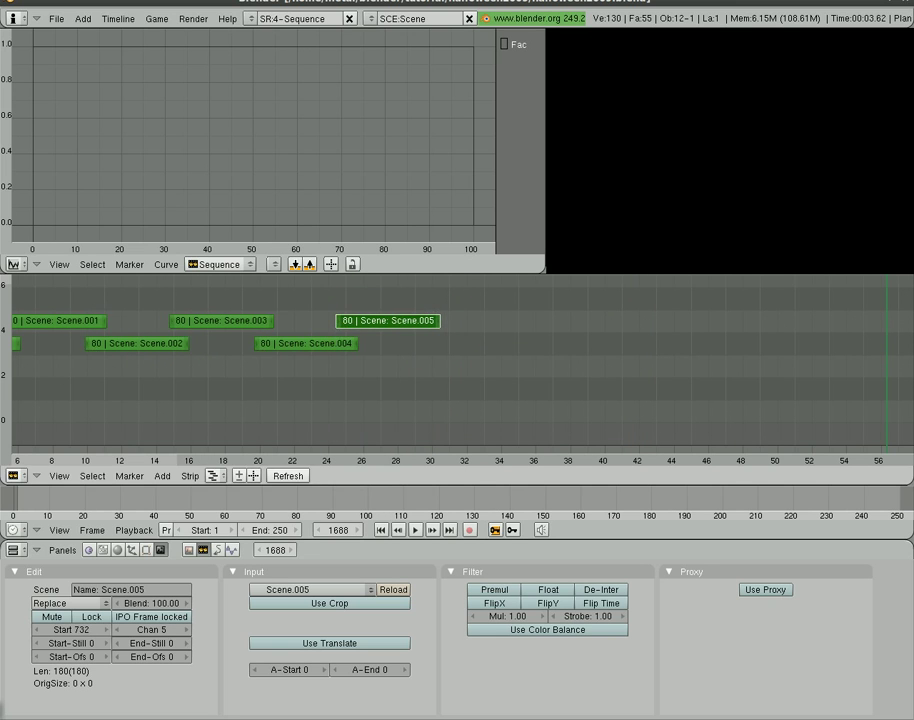
pyautogui.hotkey('shift', 'a')
pyautogui.click(420, 362)
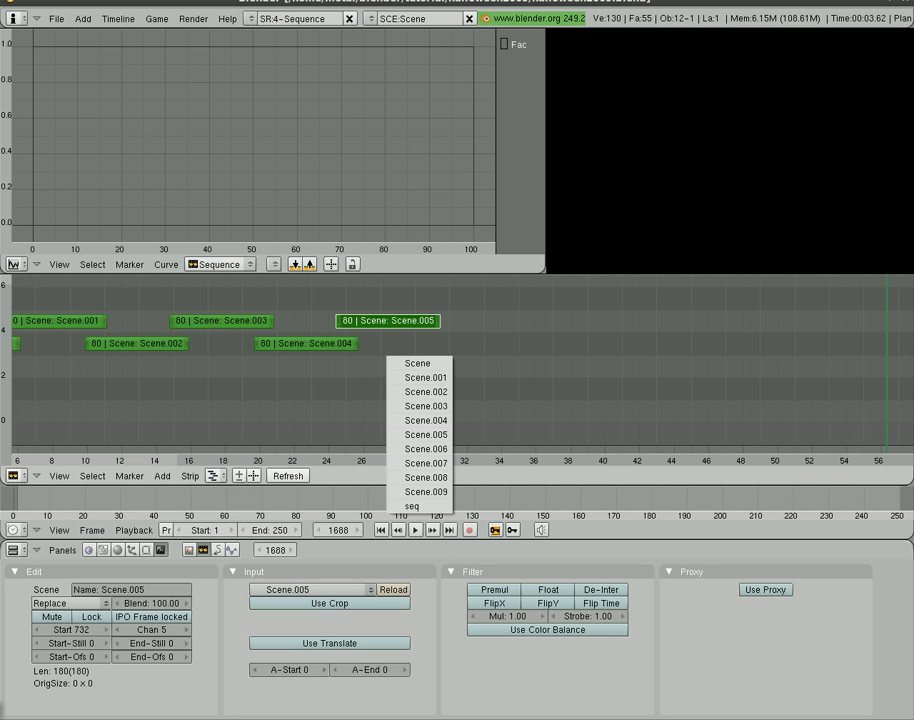
pyautogui.click(445, 449)
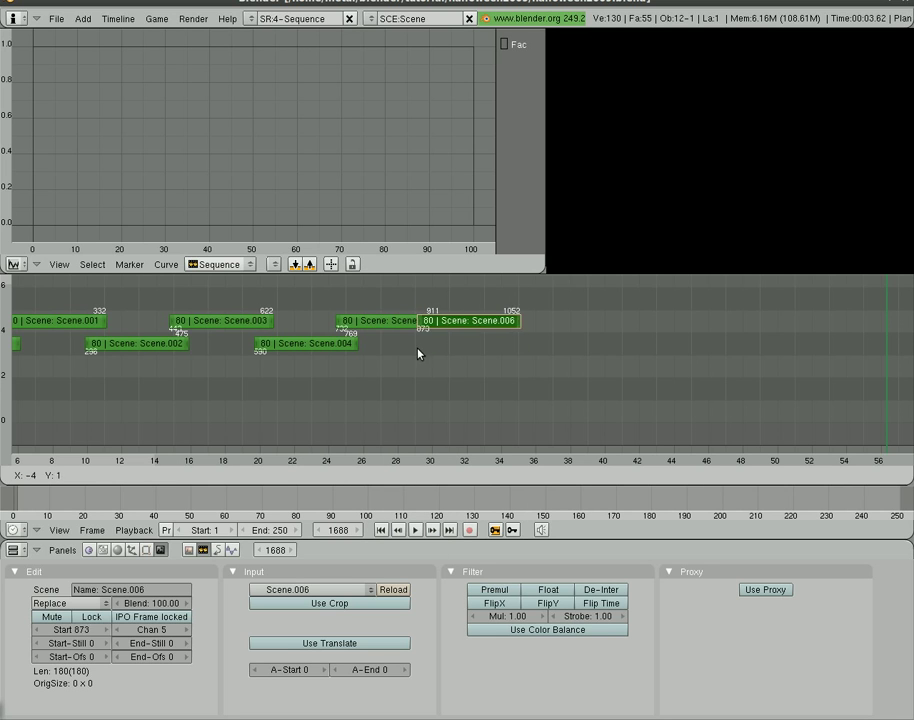
pyautogui.click(421, 363)
# Step: Add Scene.007 on channel 5 after Scene.005 and Scene.008 on channel 4 at frame 1162
pyautogui.hotkey('shift', 'a')
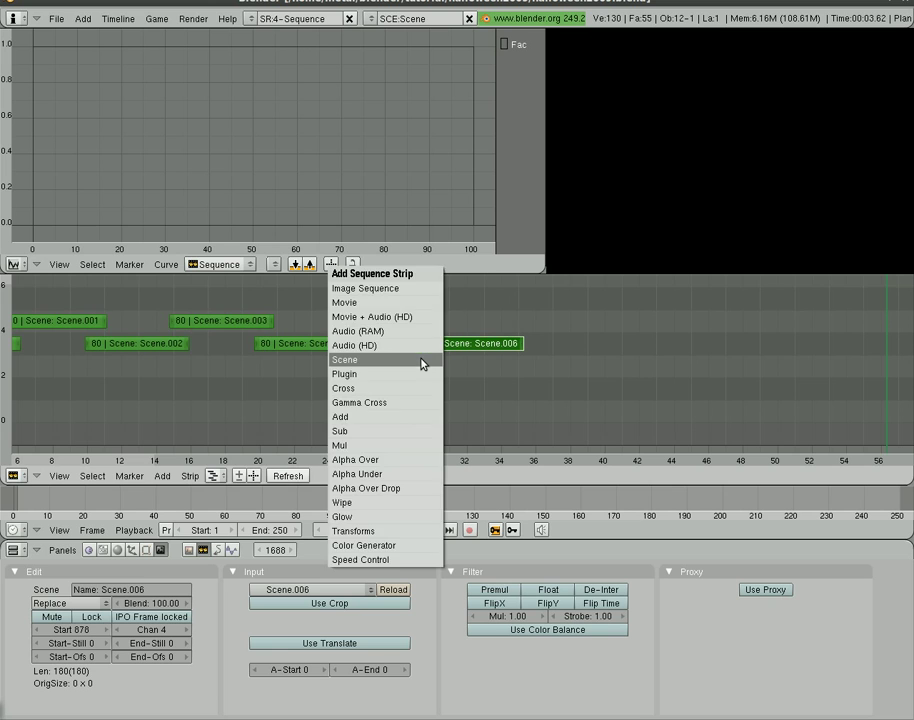
pyautogui.click(421, 363)
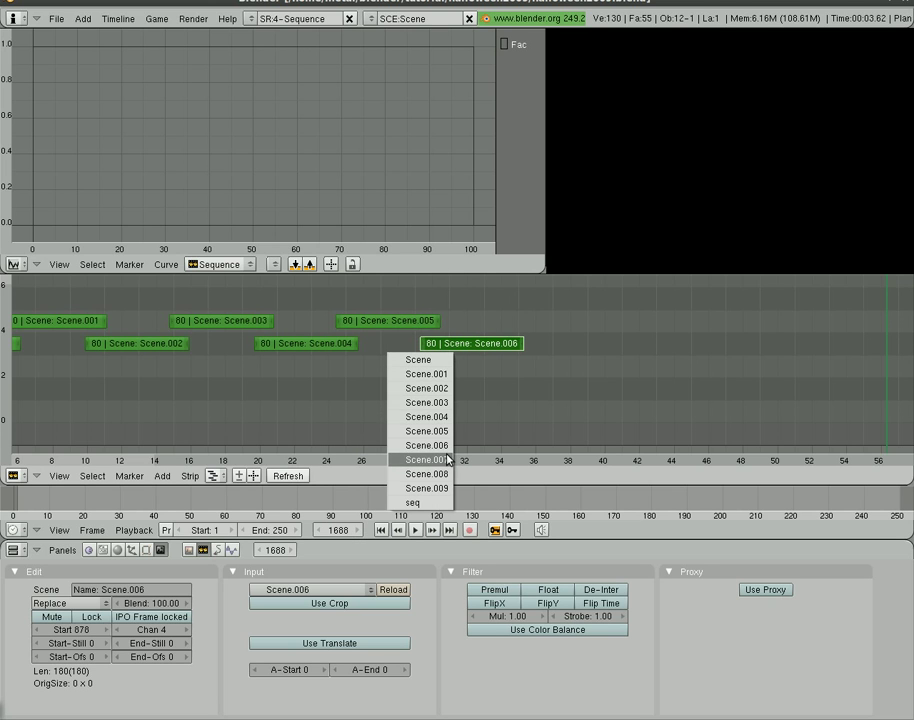
pyautogui.click(422, 462)
pyautogui.click(508, 342)
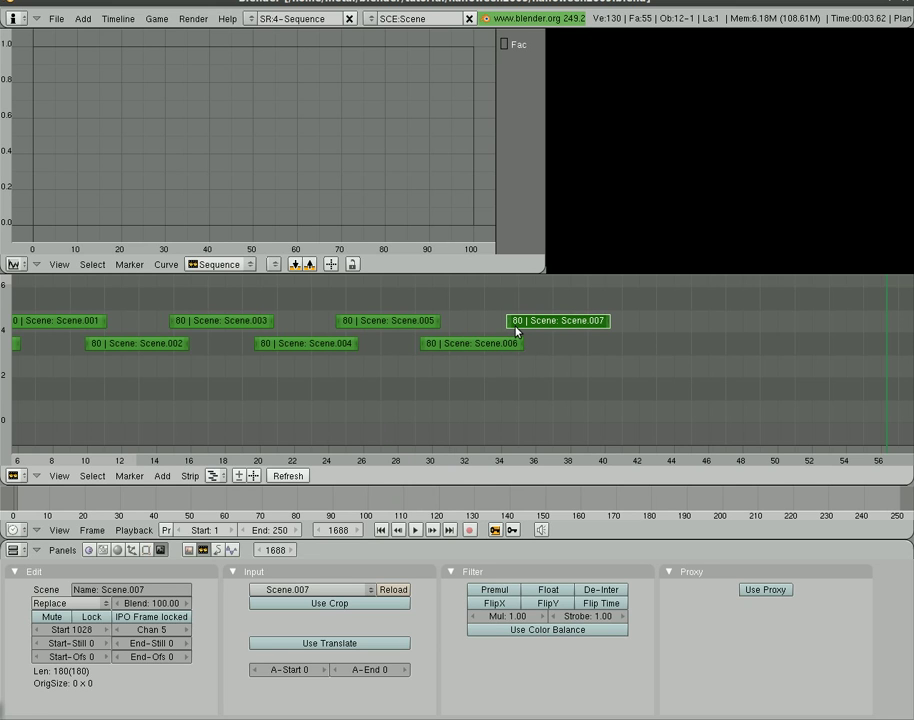
pyautogui.hotkey('shift', 'a')
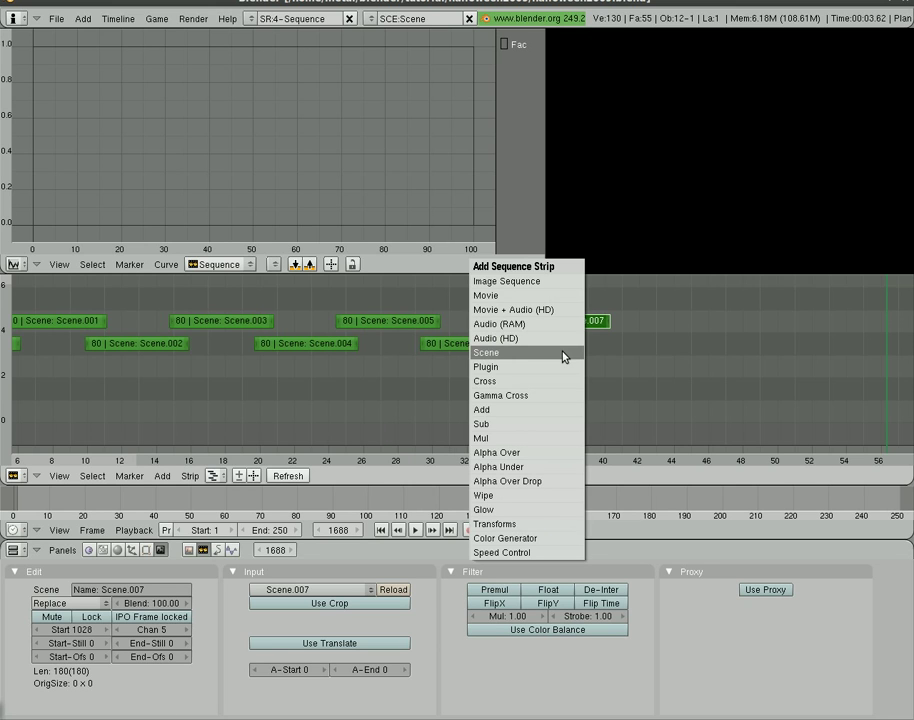
pyautogui.click(563, 354)
pyautogui.click(577, 467)
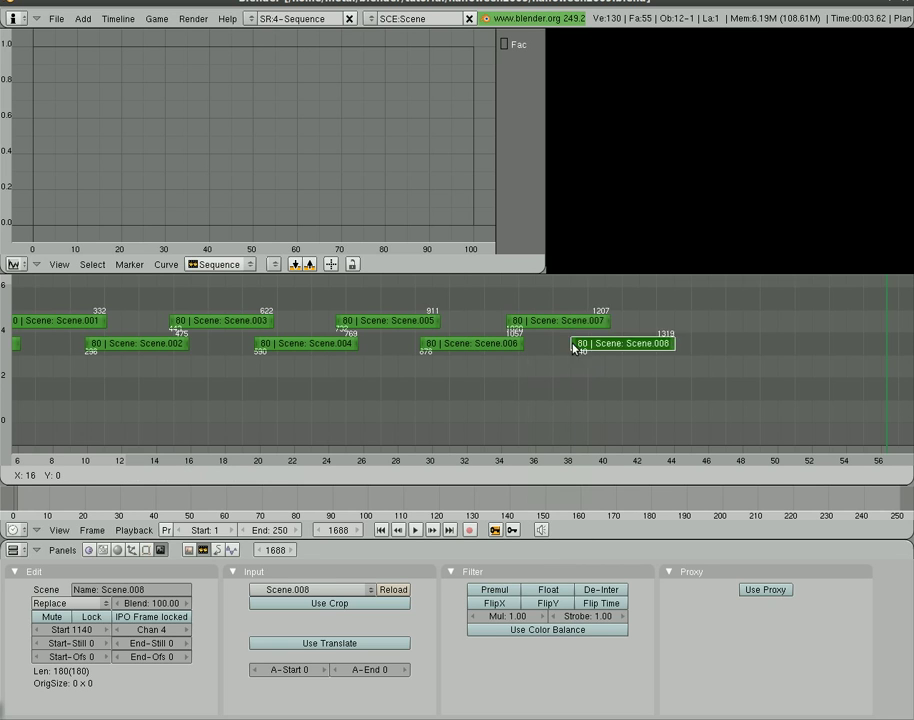
pyautogui.click(587, 357)
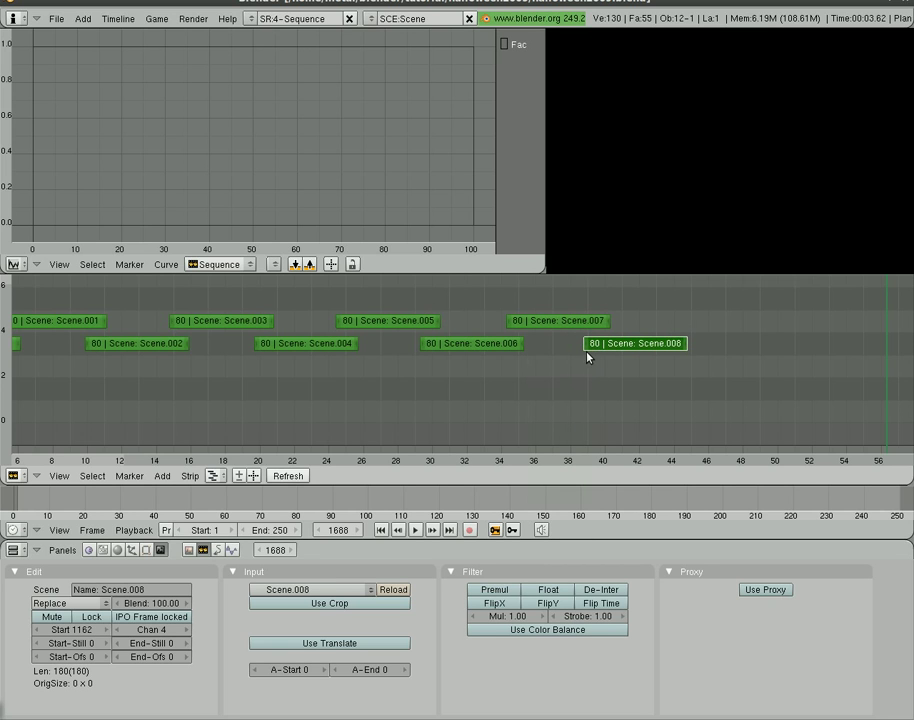
pyautogui.hotkey('shift', 'a')
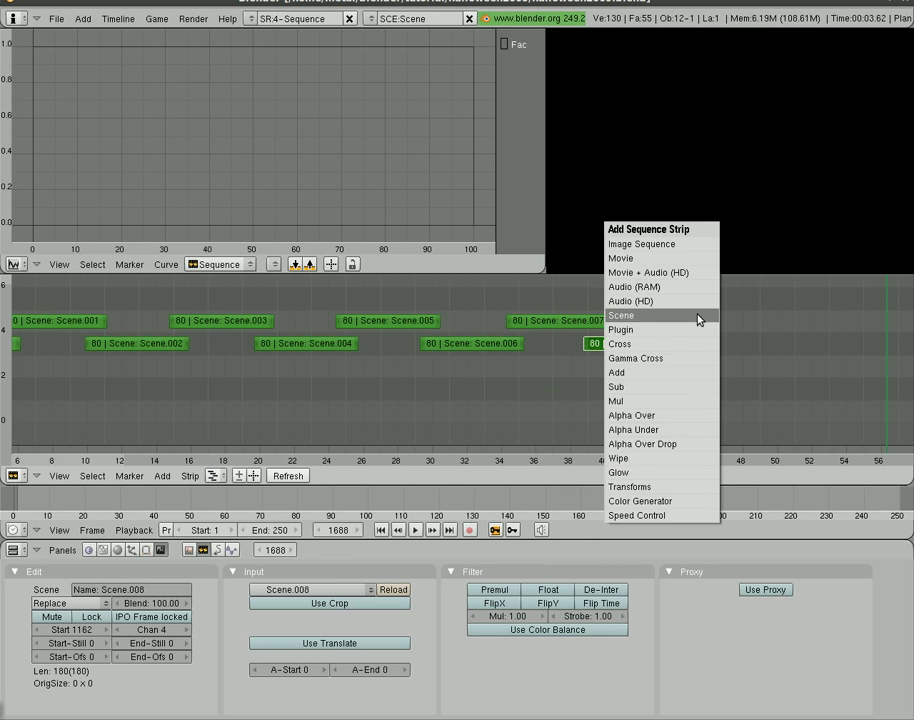
# Step: Add a black Color Generator strip on channel 5 after Scene.008
pyautogui.click(700, 504)
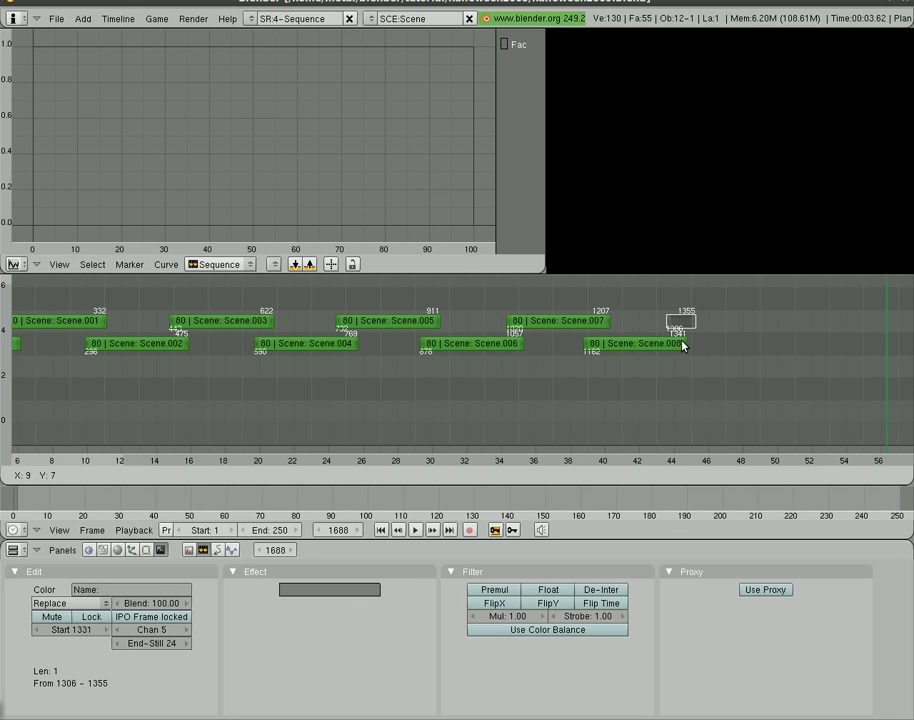
pyautogui.click(685, 326)
pyautogui.click(359, 589)
pyautogui.click(365, 545)
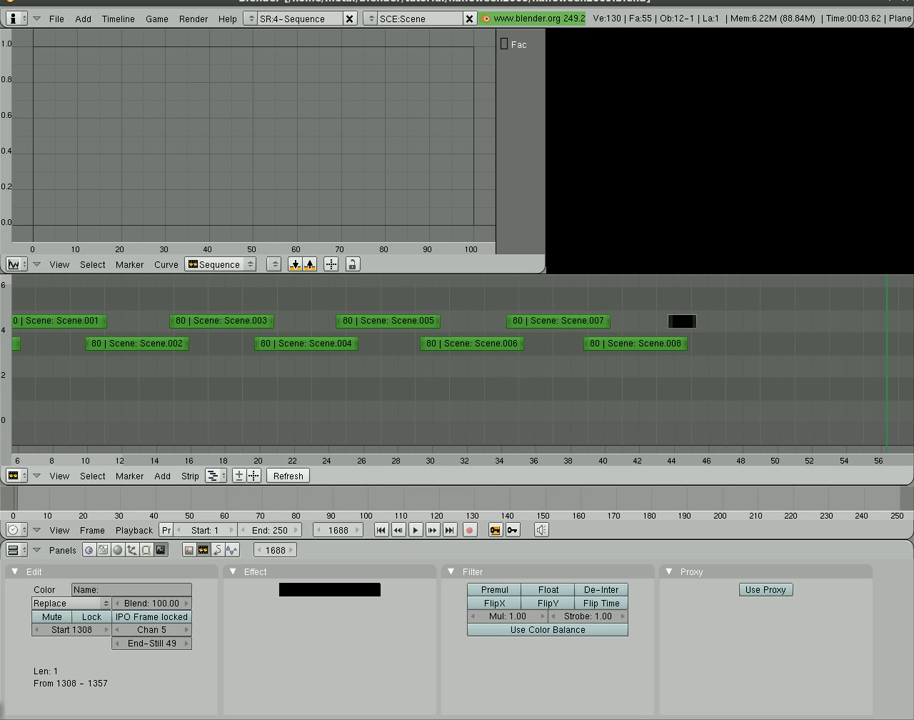
pyautogui.moveTo(196, 388); pyautogui.dragTo(405, 394, button='middle')
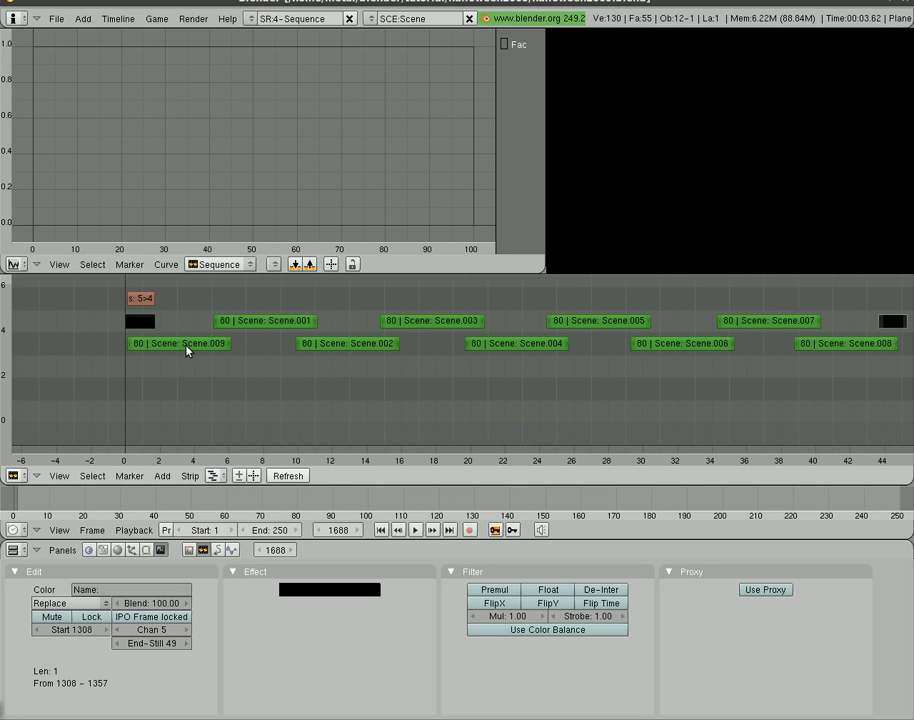
# Step: Save the project over the existing file, then select strips Scene.009 and Scene.001
pyautogui.hotkey('ctrl', 'w')
pyautogui.press('Return')
pyautogui.rightClick(189, 346)
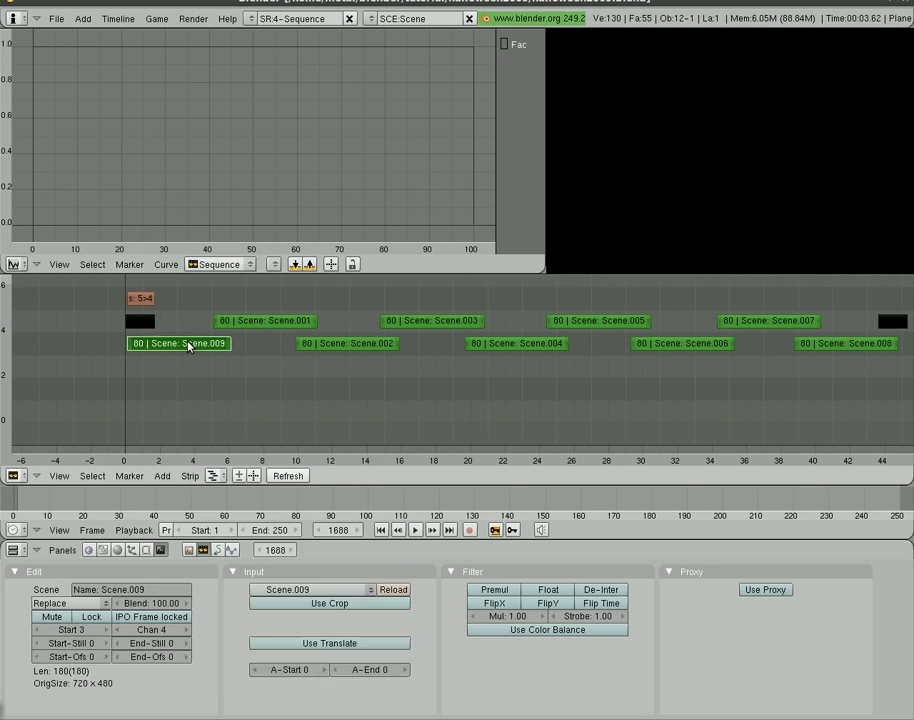
pyautogui.rightClick(257, 323)
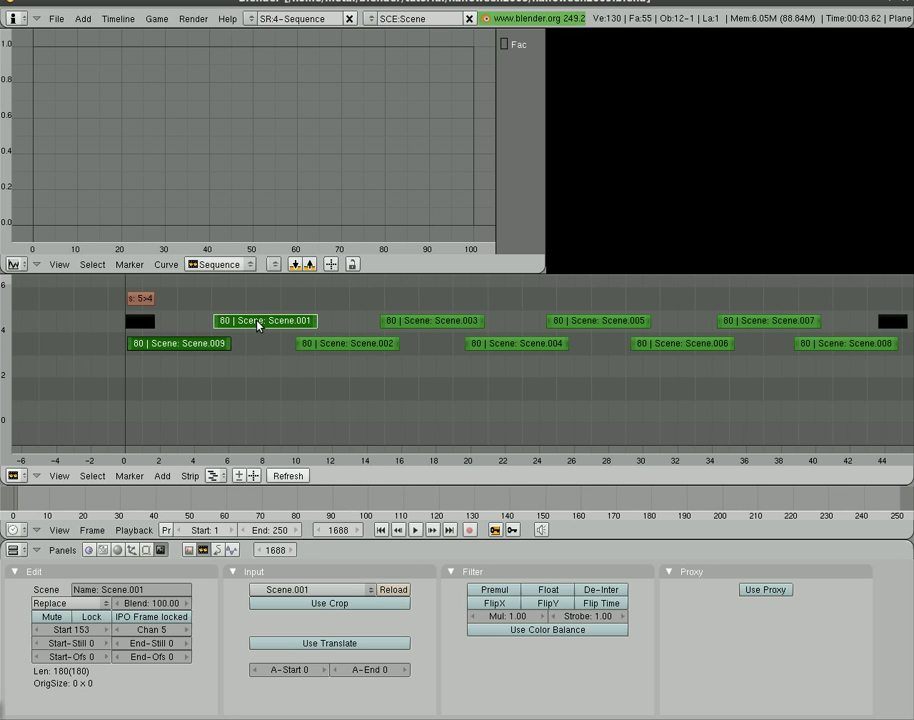
# Step: Add Gamma Cross transitions from Scene.009 to Scene.001 and from Scene.001 to Scene.002
pyautogui.hotkey('shift', 'a')
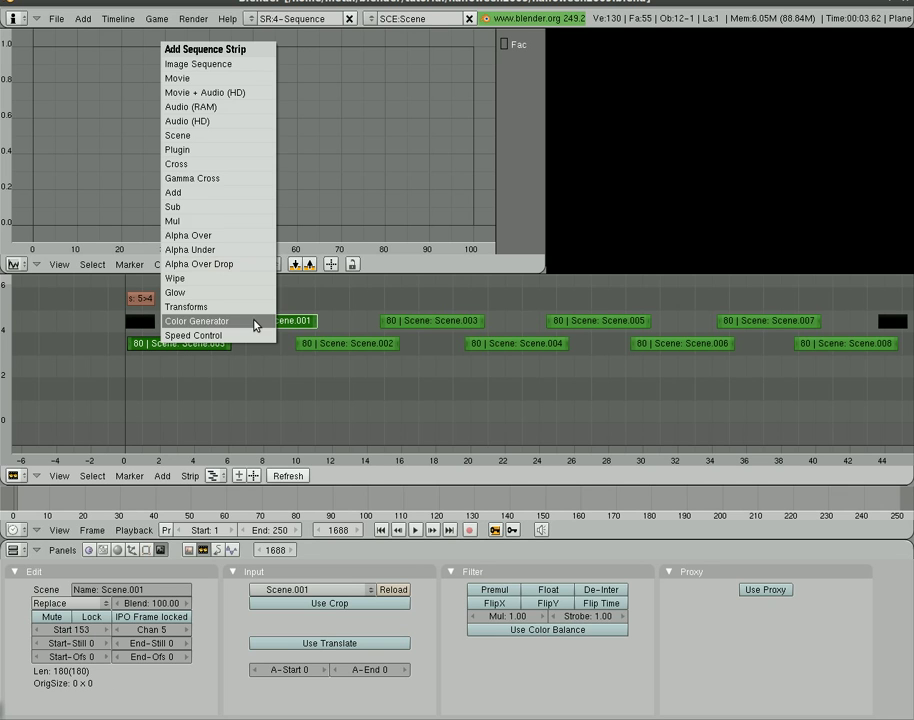
pyautogui.click(249, 181)
pyautogui.click(265, 186)
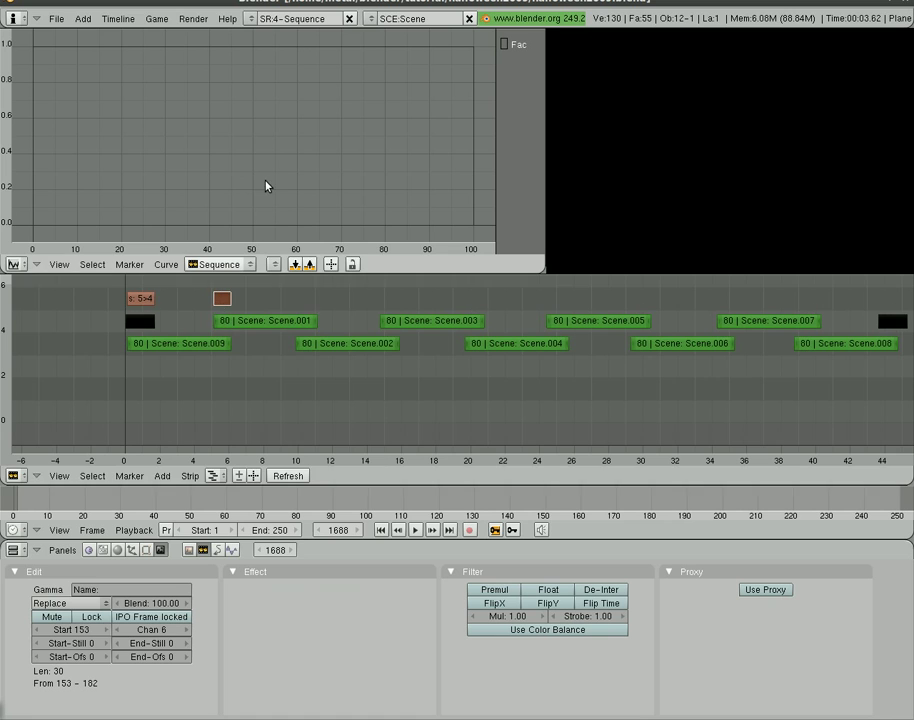
pyautogui.rightClick(271, 322)
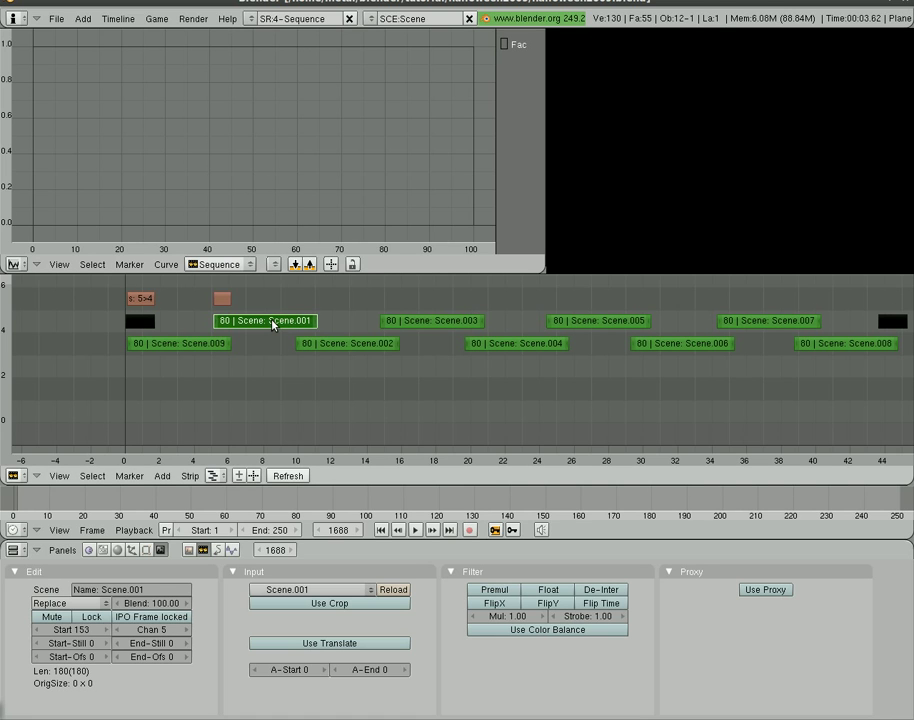
pyautogui.keyDown('shift'); pyautogui.rightClick(347, 347); pyautogui.keyUp('shift')
pyautogui.hotkey('shift', 'a')
pyautogui.click(346, 347)
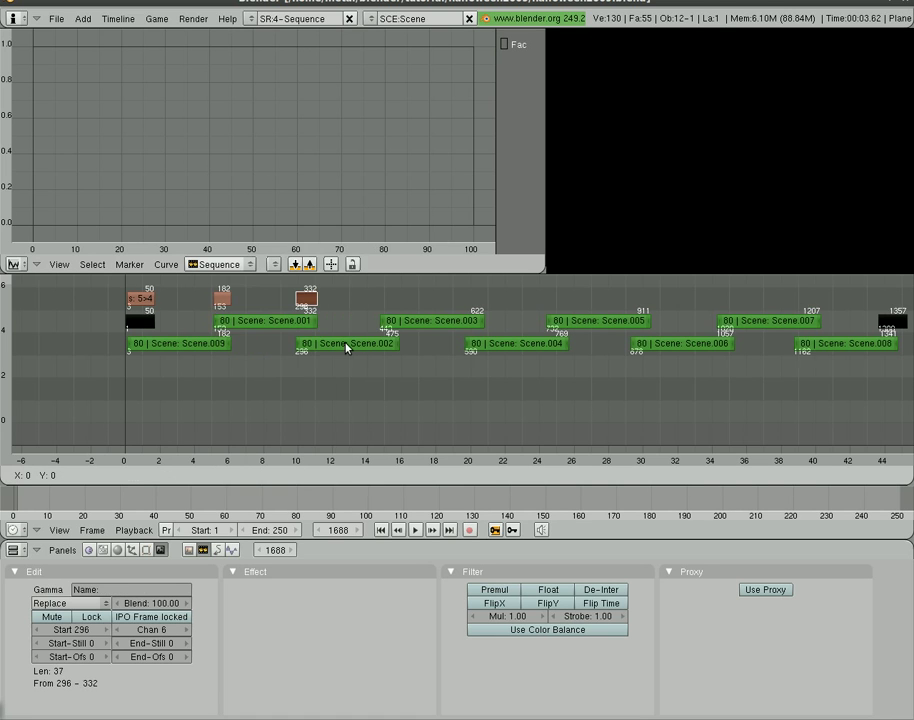
pyautogui.click(346, 347)
# Step: Add Gamma Cross transitions from Scene.002 to Scene.003 and from Scene.003 to Scene.004
pyautogui.rightClick(346, 345)
pyautogui.keyDown('shift'); pyautogui.rightClick(453, 324); pyautogui.keyUp('shift')
pyautogui.hotkey('shift', 'a')
pyautogui.click(453, 328)
pyautogui.click(455, 326)
pyautogui.rightClick(453, 322)
pyautogui.keyDown('shift'); pyautogui.rightClick(518, 347); pyautogui.keyUp('shift')
pyautogui.hotkey('shift', 'a')
pyautogui.click(518, 347)
pyautogui.click(517, 348)
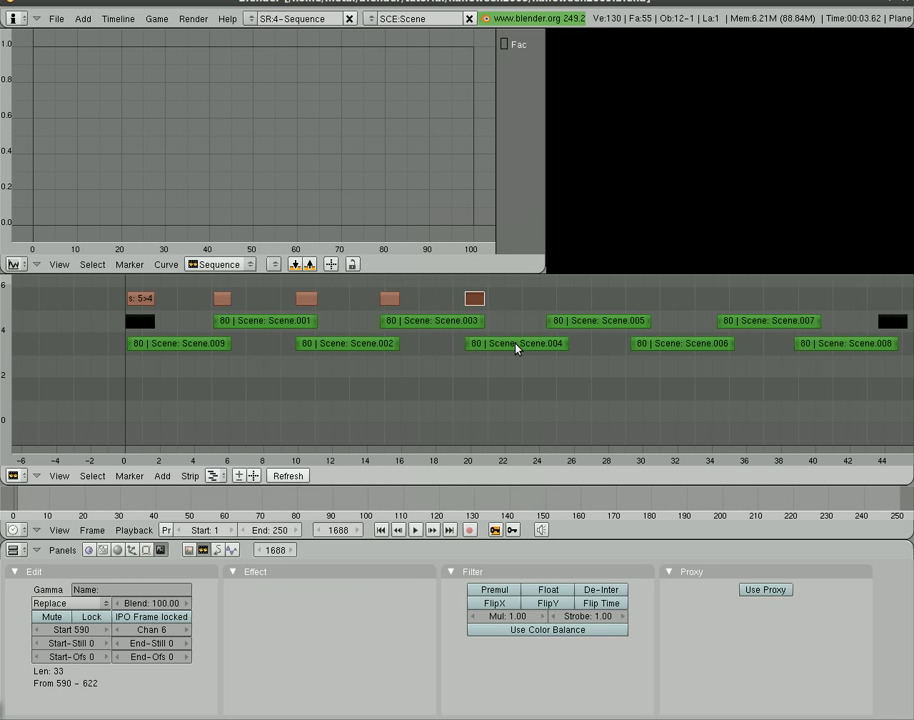
# Step: Add Gamma Cross transitions from Scene.004 to Scene.005 and from Scene.005 to Scene.006
pyautogui.rightClick(516, 347)
pyautogui.keyDown('shift'); pyautogui.rightClick(604, 322); pyautogui.keyUp('shift')
pyautogui.hotkey('shift', 'a')
pyautogui.click(604, 327)
pyautogui.click(594, 322)
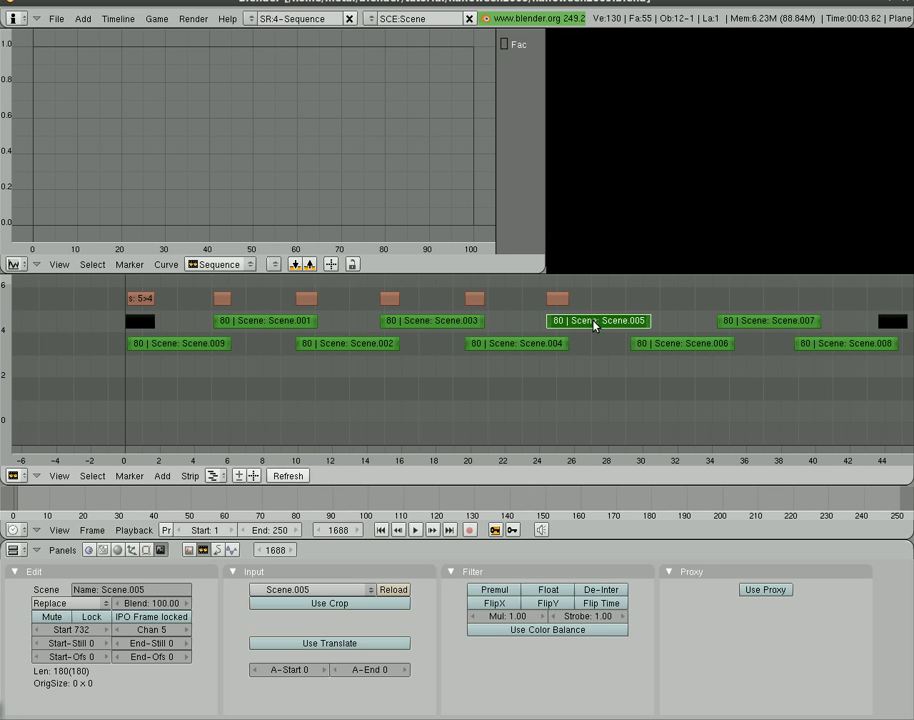
pyautogui.rightClick(517, 347)
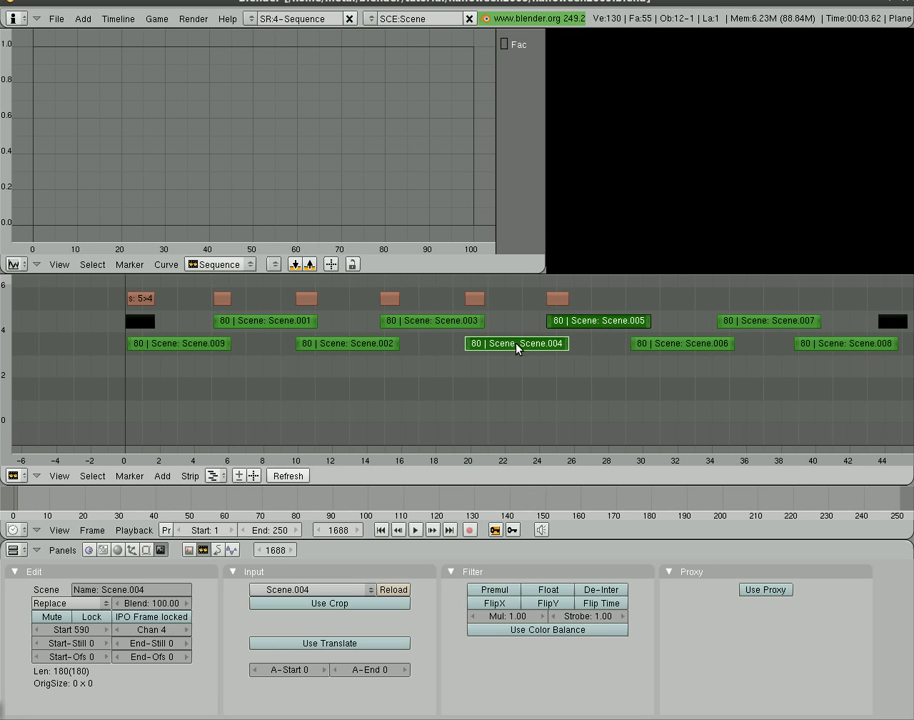
pyautogui.rightClick(610, 325)
pyautogui.rightClick(677, 346)
pyautogui.hotkey('shift', 'a')
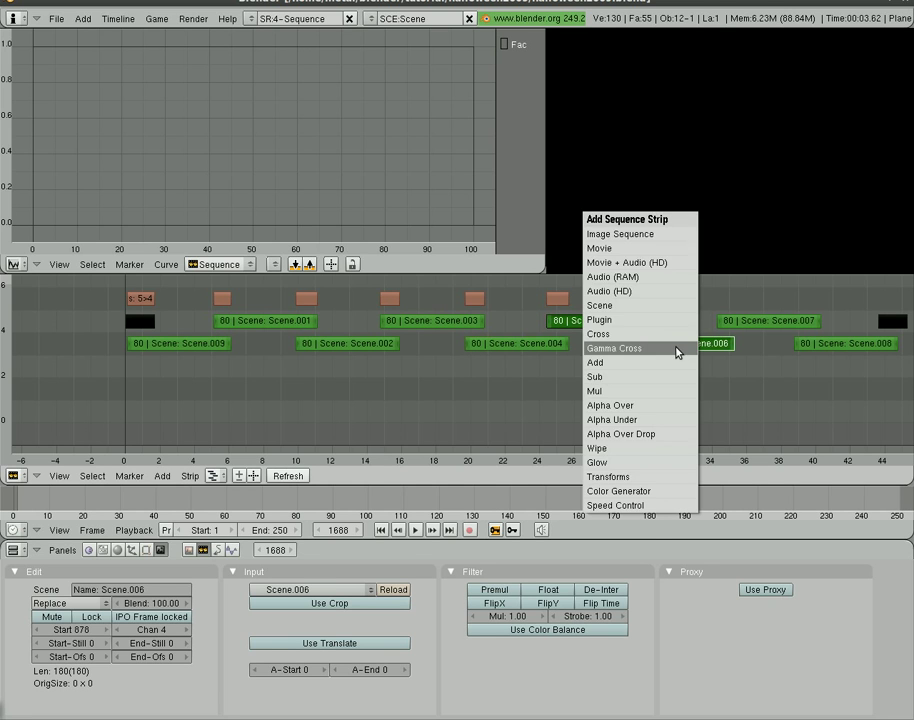
pyautogui.click(677, 348)
# Step: Add Gamma Cross transitions linking Scene.006, Scene.007, Scene.008 and the closing black strip
pyautogui.rightClick(693, 346)
pyautogui.keyDown('shift'); pyautogui.rightClick(757, 324); pyautogui.keyUp('shift')
pyautogui.hotkey('shift', 'a')
pyautogui.click(757, 326)
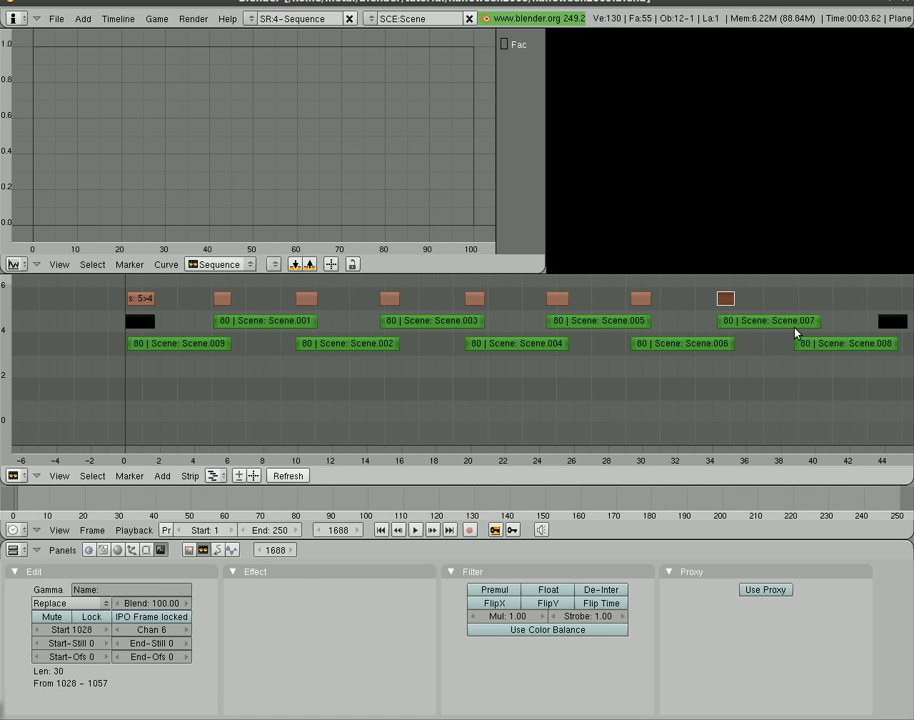
pyautogui.rightClick(795, 325)
pyautogui.keyDown('shift'); pyautogui.rightClick(834, 345); pyautogui.keyUp('shift')
pyautogui.hotkey('shift', 'a')
pyautogui.click(834, 345)
pyautogui.rightClick(834, 345)
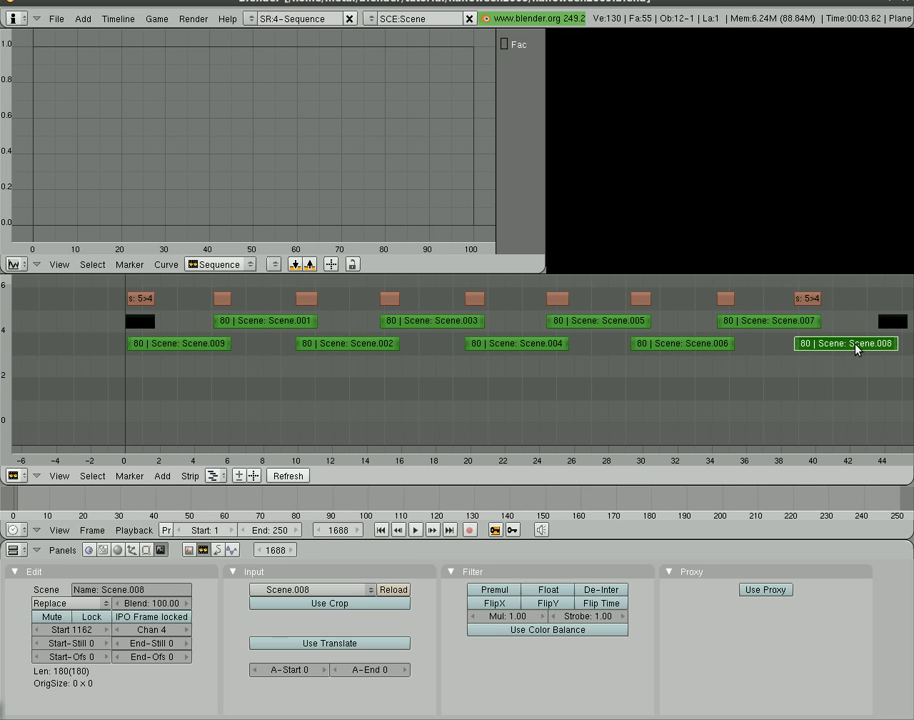
pyautogui.keyDown('shift'); pyautogui.rightClick(893, 321); pyautogui.keyUp('shift')
pyautogui.hotkey('shift', 'a')
pyautogui.click(893, 326)
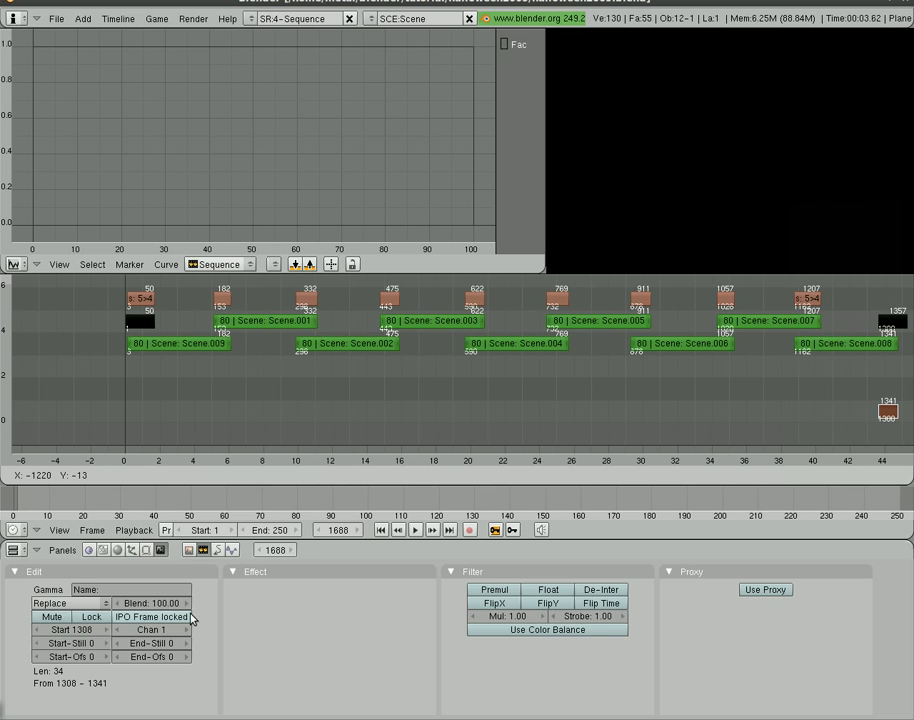
# Step: Drop the final transition on channel 0 and move to frame 1351 in the render settings
pyautogui.click(188, 560)
pyautogui.click(188, 552)
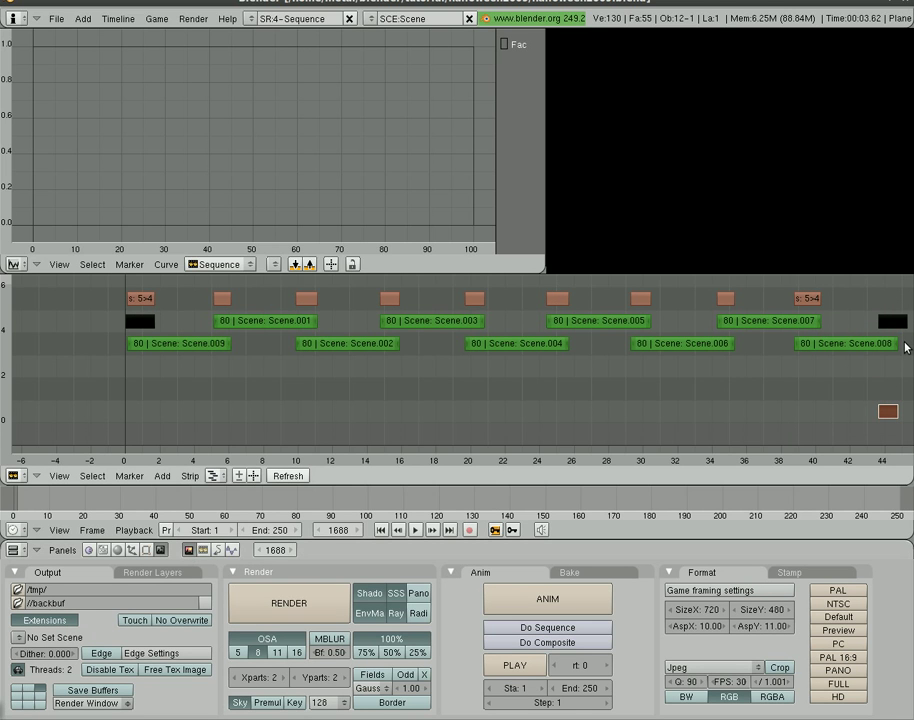
pyautogui.click(904, 347)
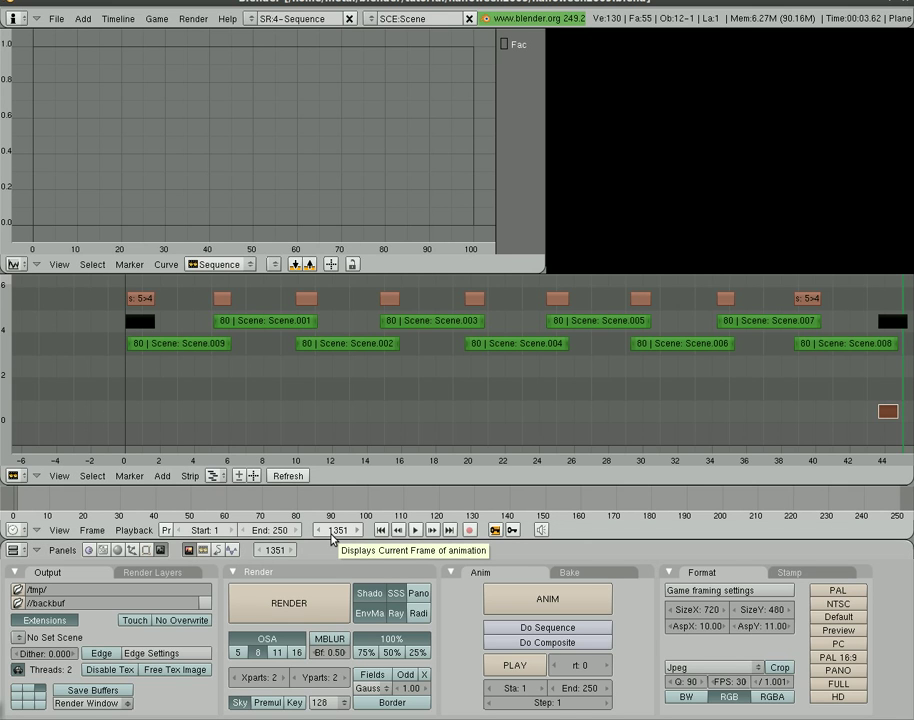
# Step: Set the animation end frame to 1351 and enable Do Sequence
pyautogui.click(594, 690)
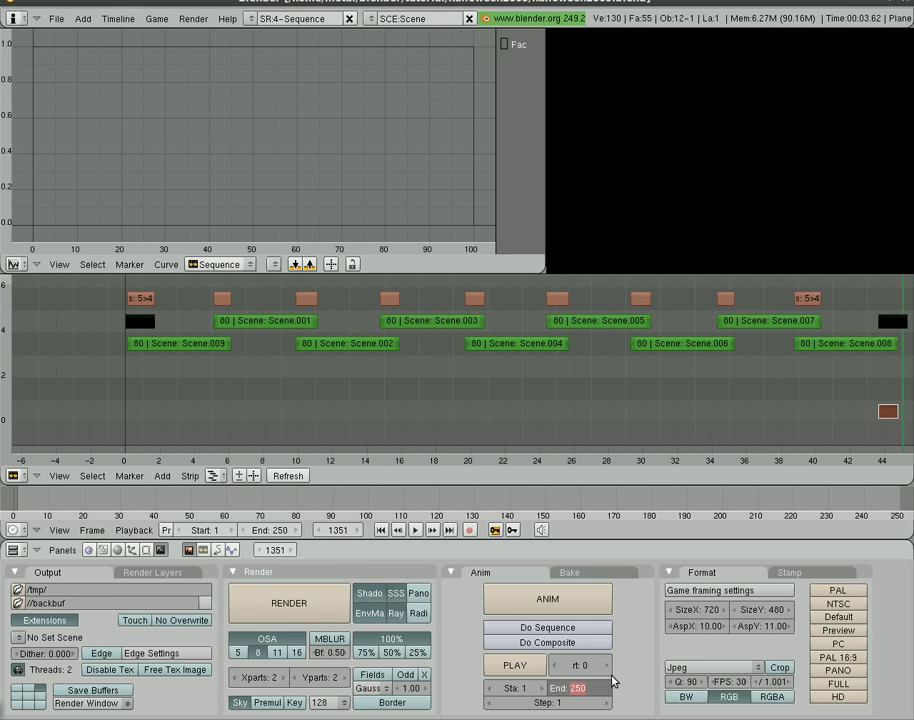
pyautogui.write('1351')
pyautogui.press('Return')
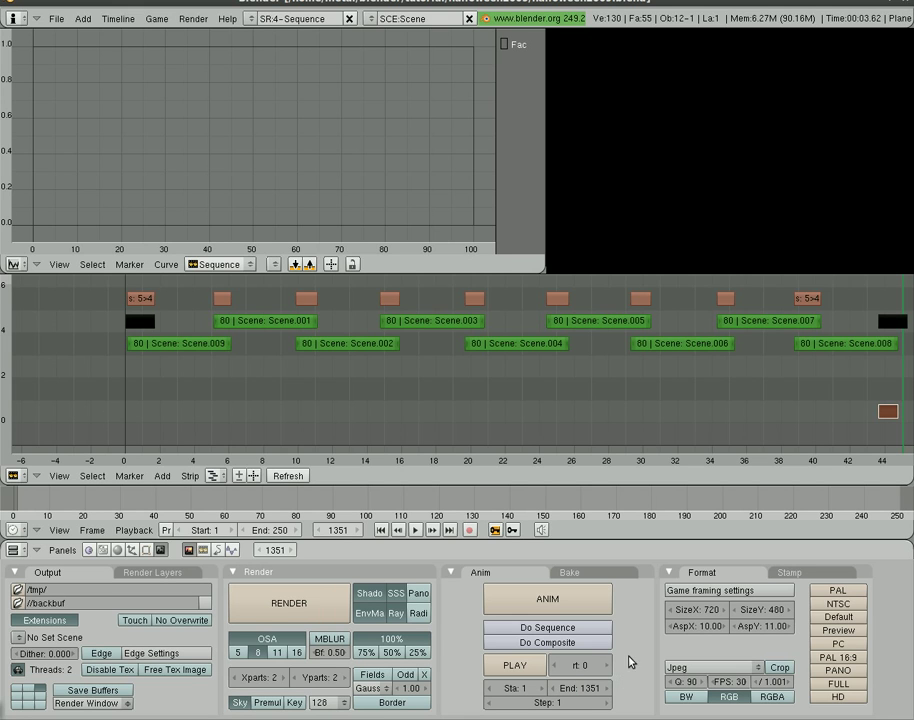
pyautogui.click(543, 630)
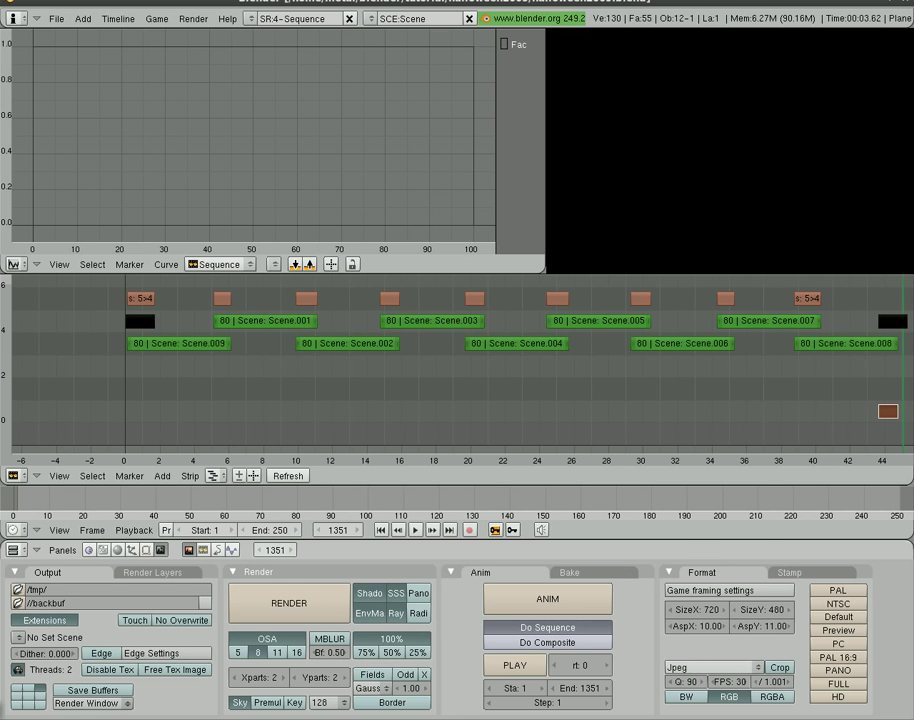
# Step: Set the output type to FFMpeg with DV as the video format
pyautogui.click(712, 667)
pyautogui.click(711, 641)
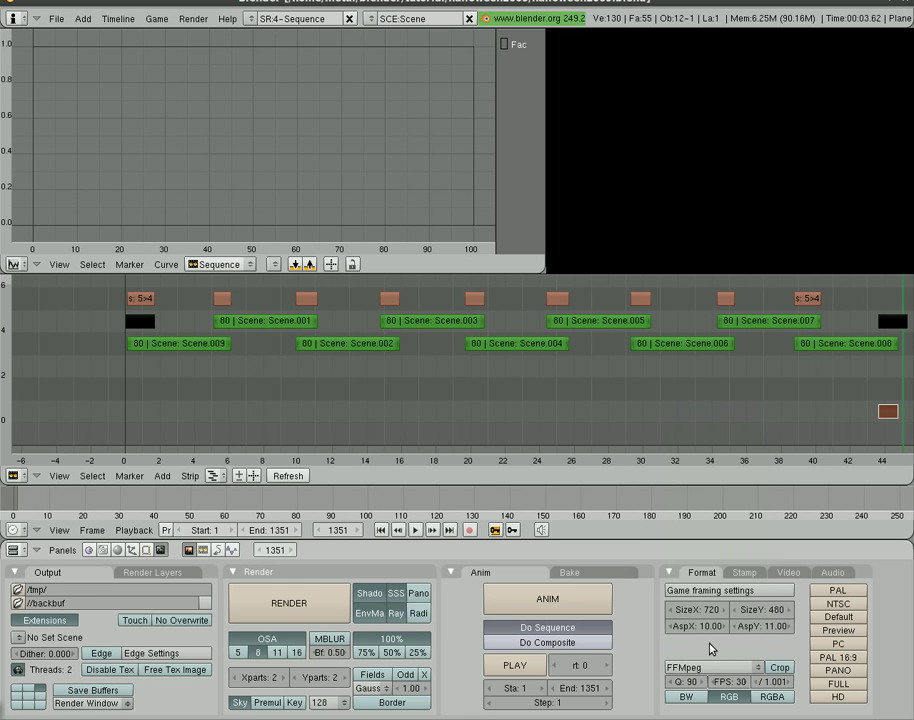
pyautogui.click(789, 574)
pyautogui.click(720, 604)
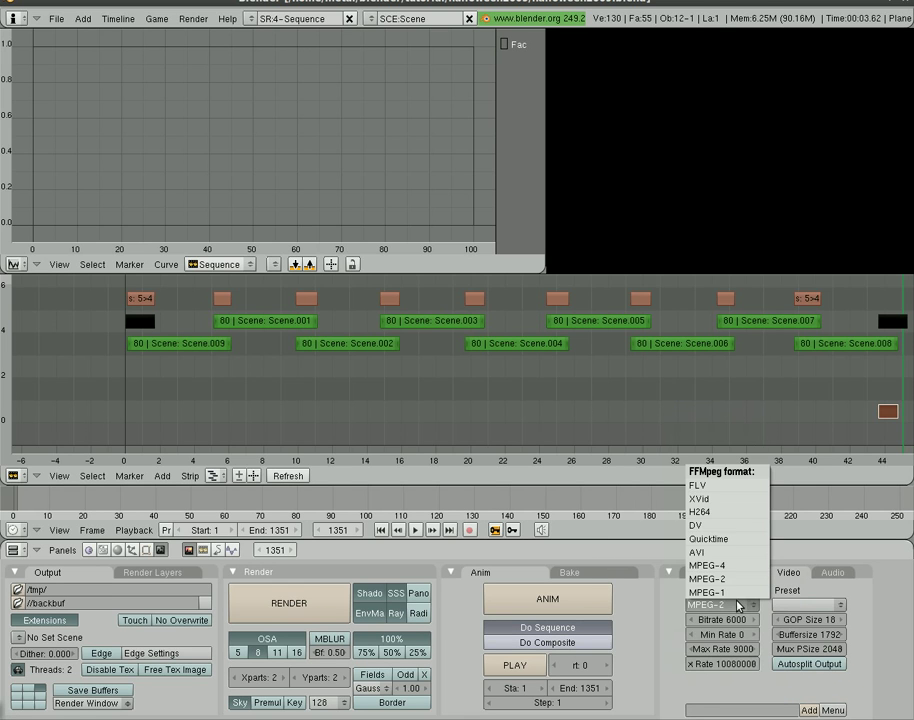
pyautogui.click(705, 524)
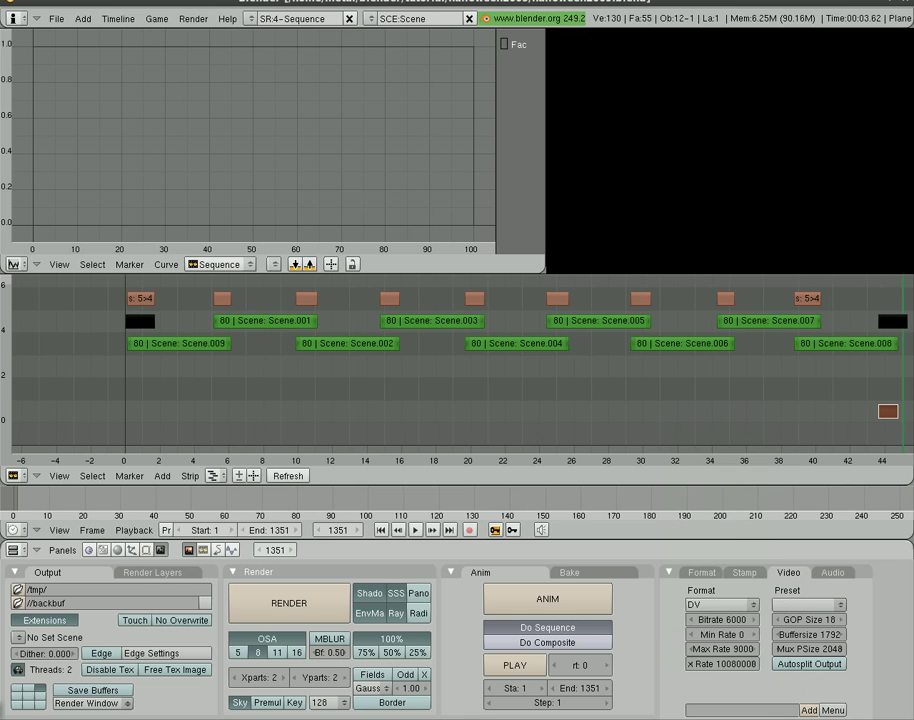
pyautogui.click(846, 573)
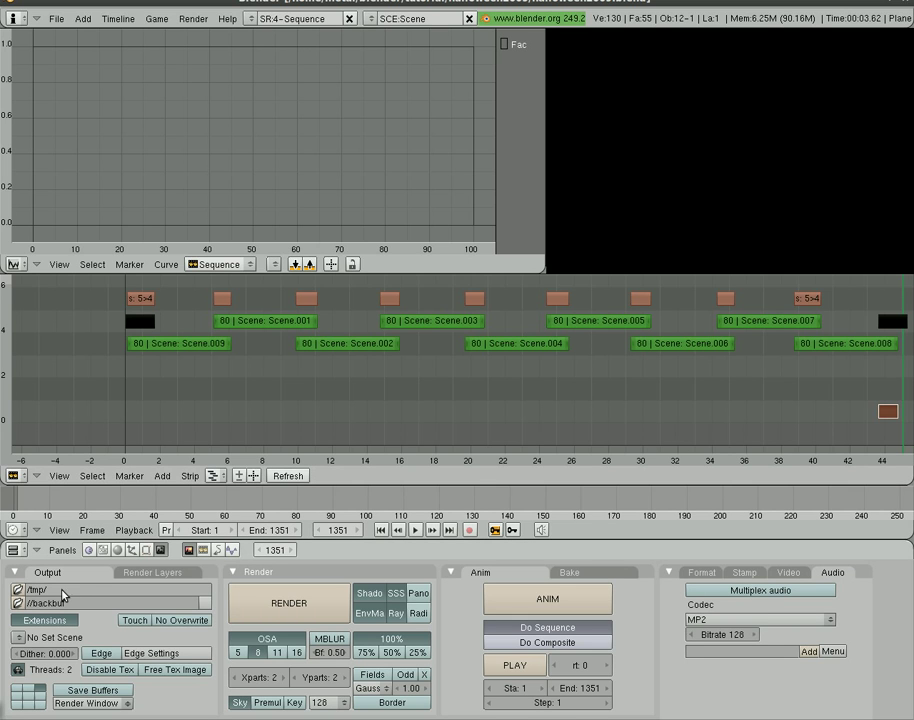
# Step: Set the output file to introvideo in the halloween2009 tutorial folder
pyautogui.click(17, 591)
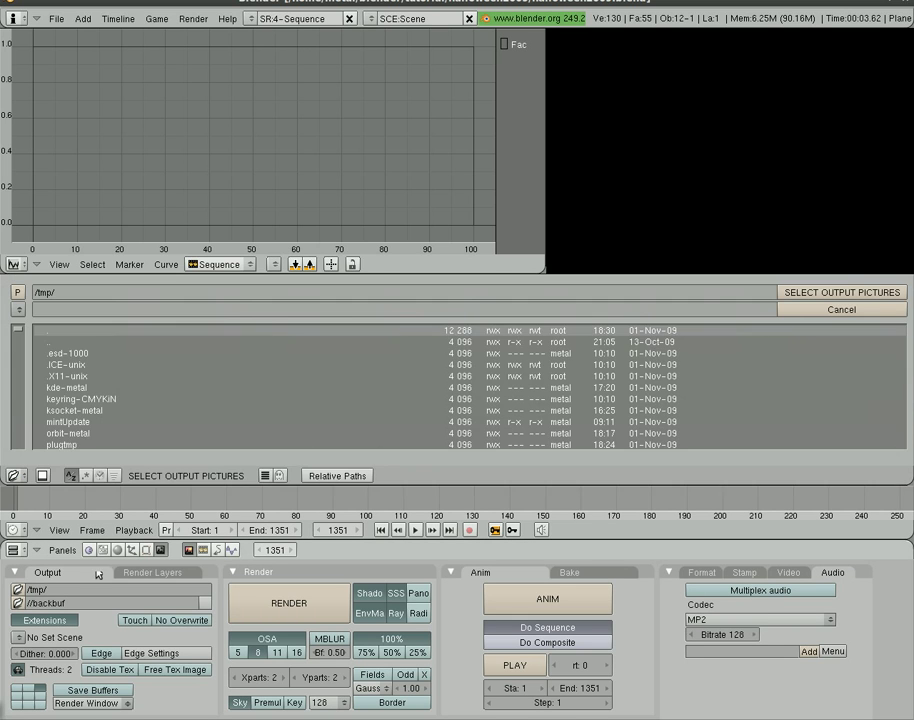
pyautogui.click(17, 310)
pyautogui.click(40, 269)
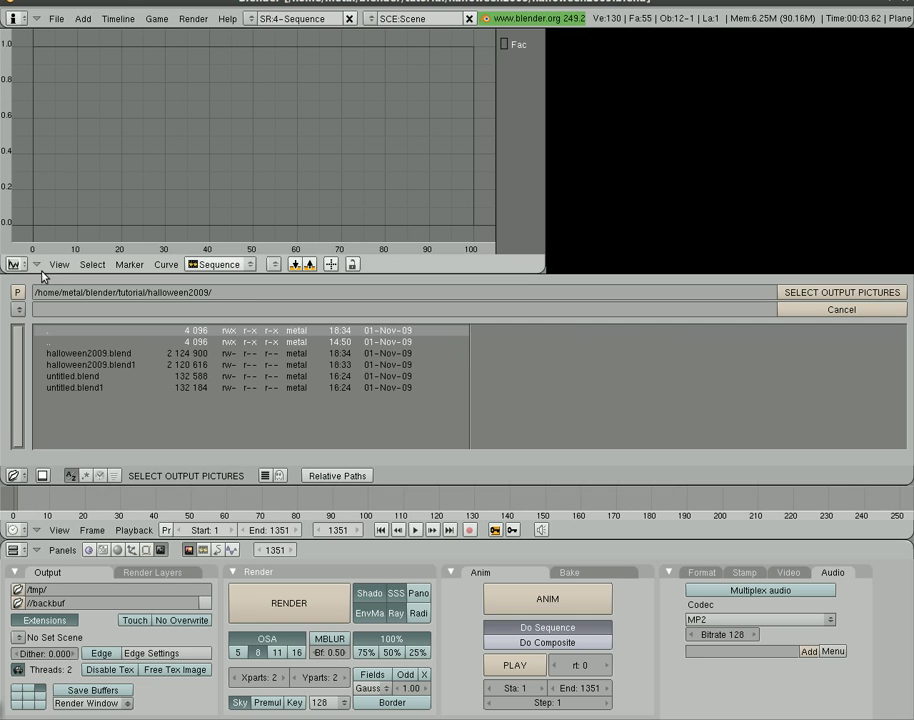
pyautogui.click(92, 310)
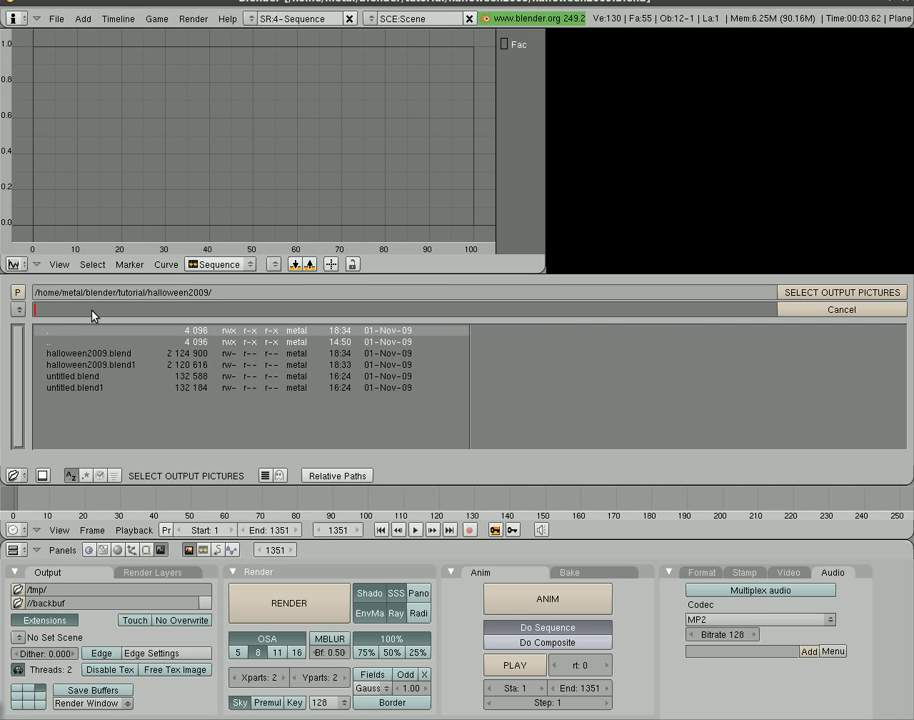
pyautogui.write('introvideo')
pyautogui.click(795, 297)
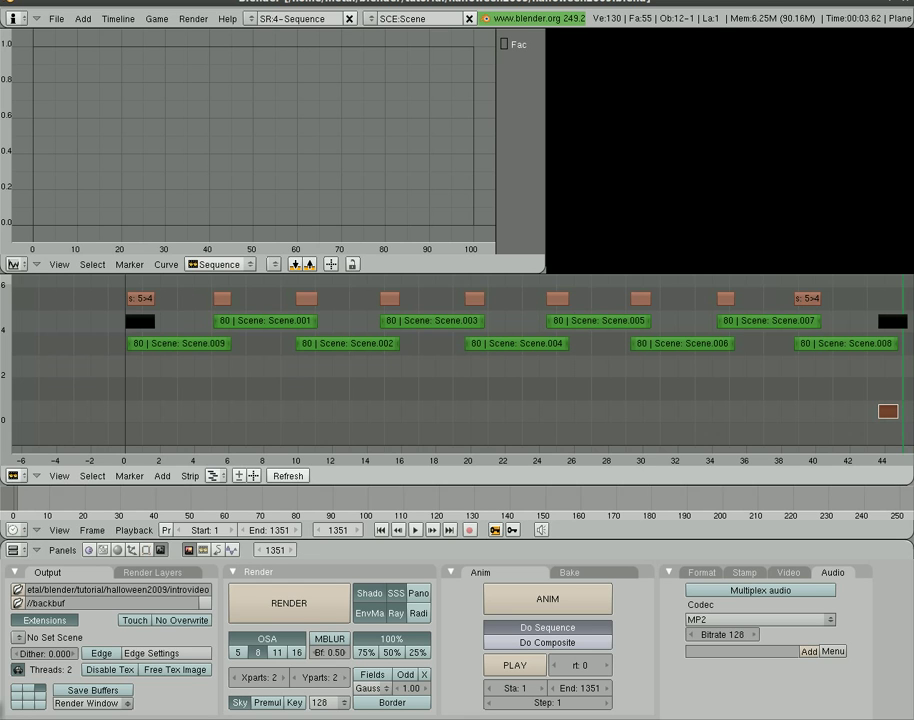
# Step: Set pixel aspect AspX 9 and AspY 16, then render a test still of frame 1351
pyautogui.click(700, 577)
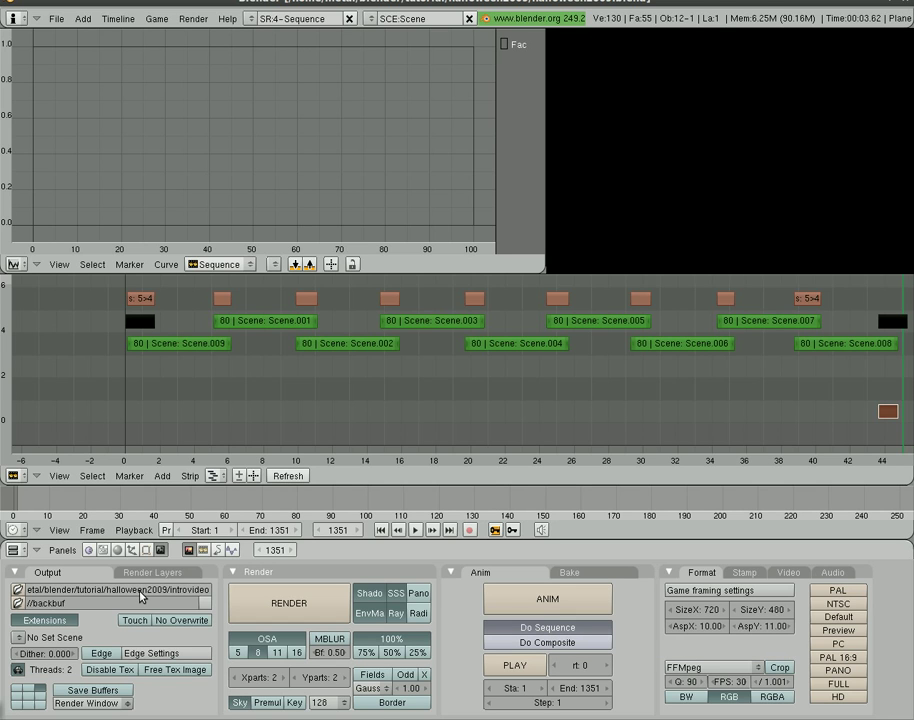
pyautogui.click(789, 572)
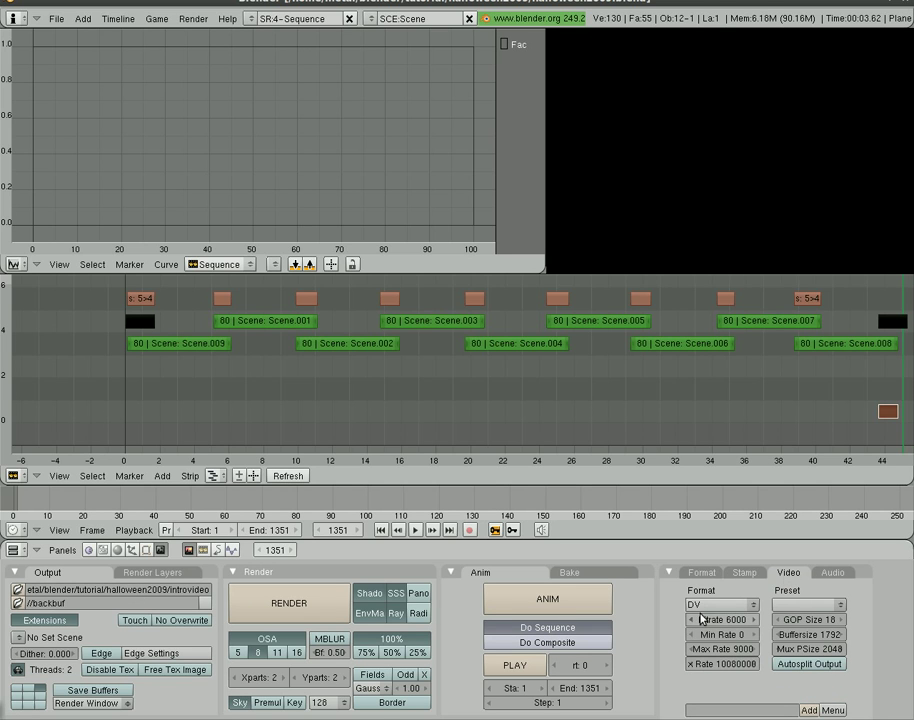
pyautogui.click(701, 573)
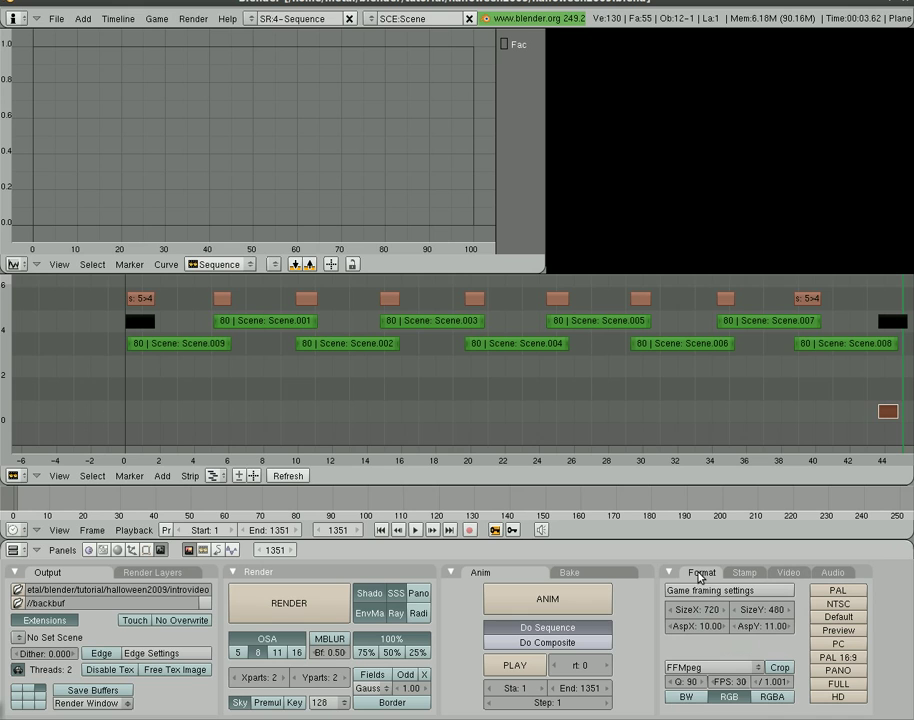
pyautogui.click(708, 631)
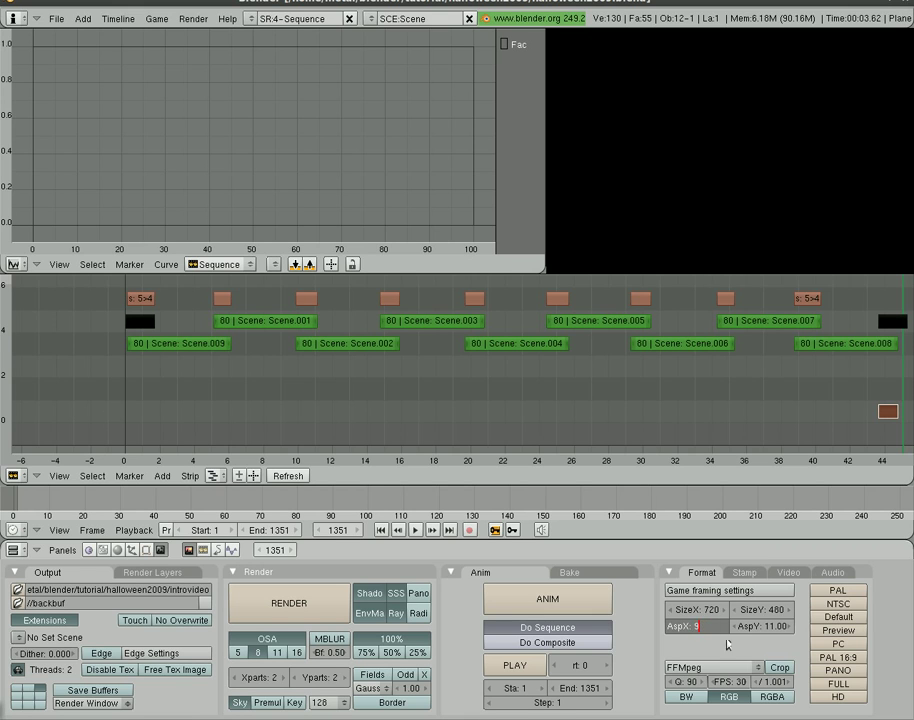
pyautogui.press('Return')
pyautogui.click(765, 631)
pyautogui.write('16')
pyautogui.press('Return')
pyautogui.click(284, 604)
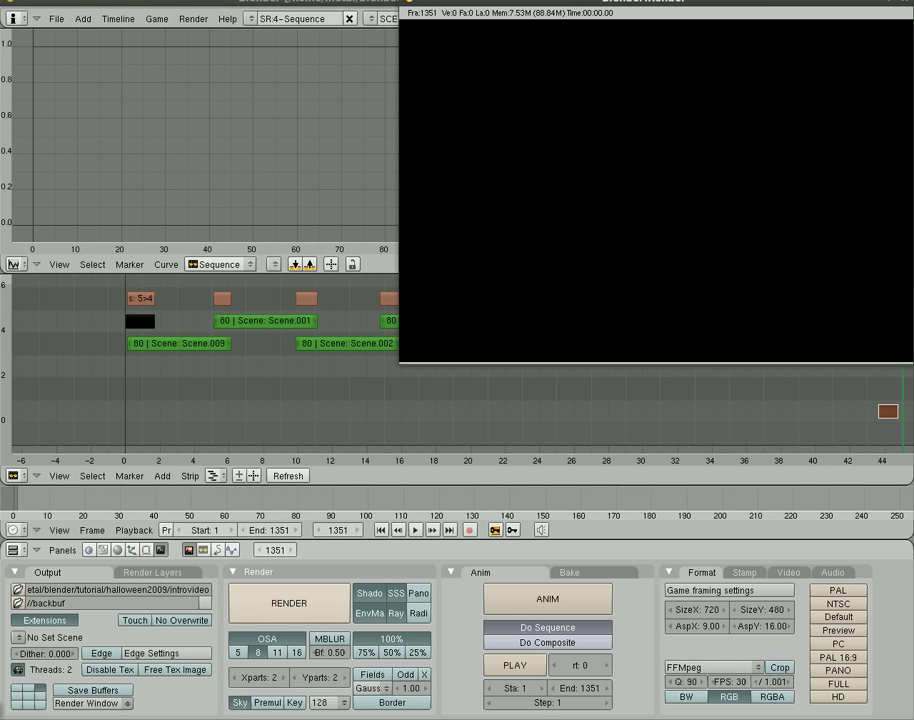
# Step: Test-render frame 824 to check the photo, close the render windows, and save the project
pyautogui.moveTo(466, 4); pyautogui.dragTo(306, 92)
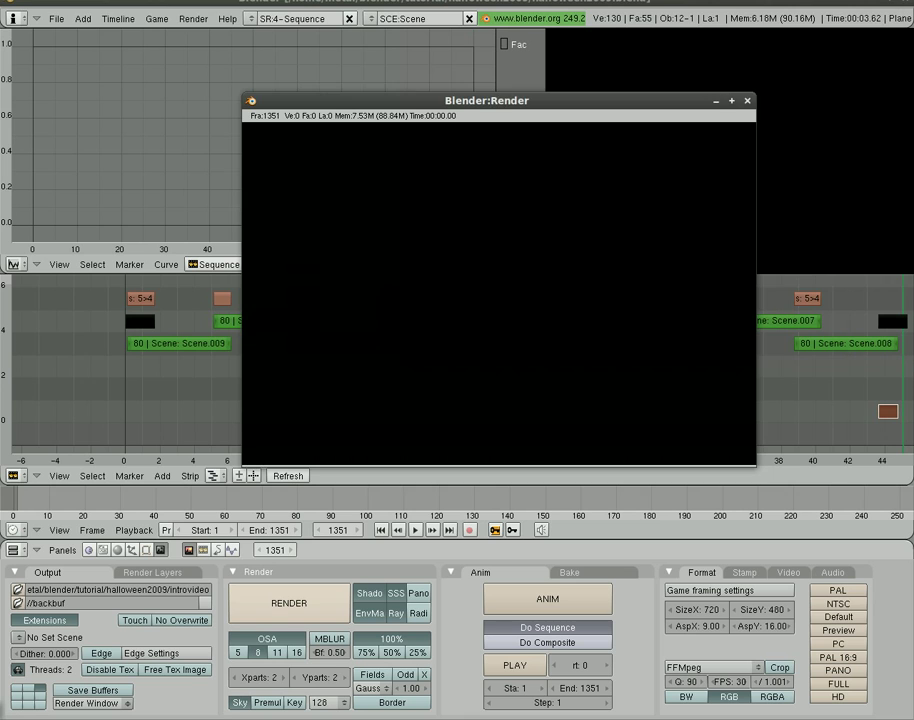
pyautogui.click(749, 100)
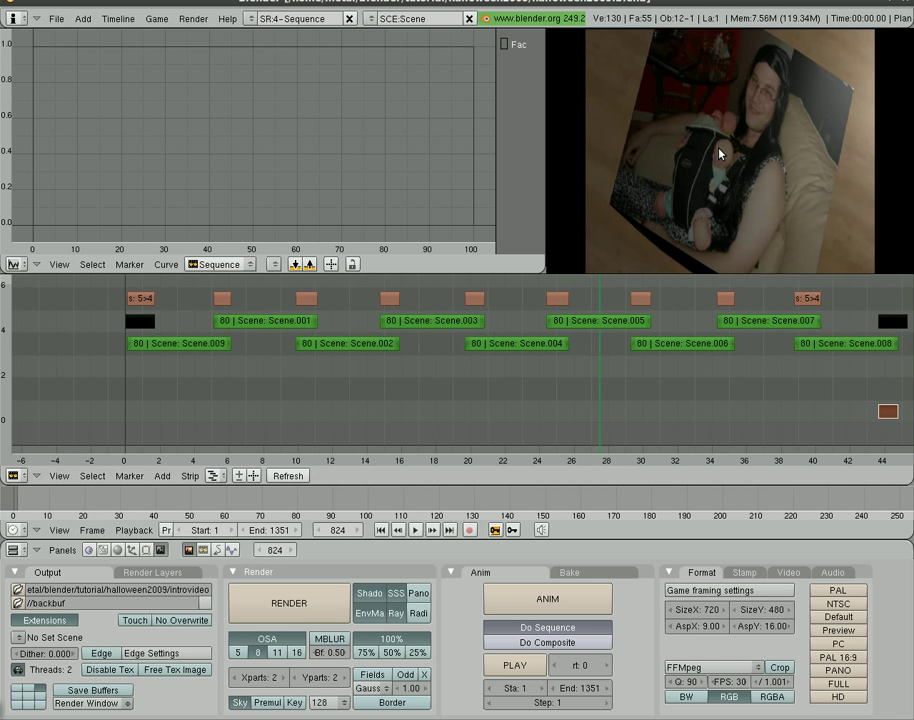
pyautogui.click(316, 610)
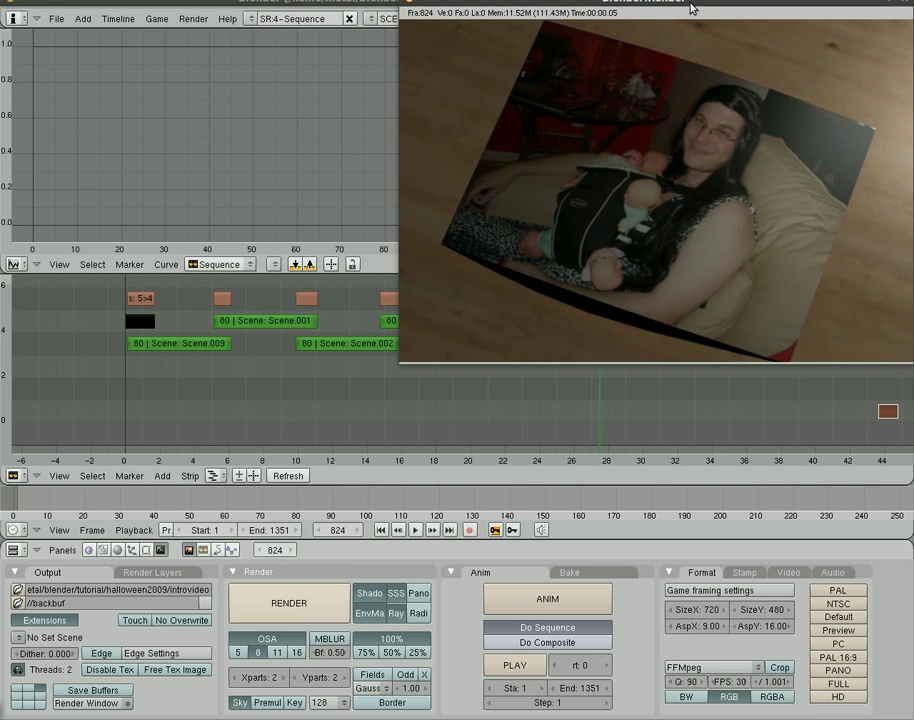
pyautogui.moveTo(688, 3); pyautogui.dragTo(588, 80)
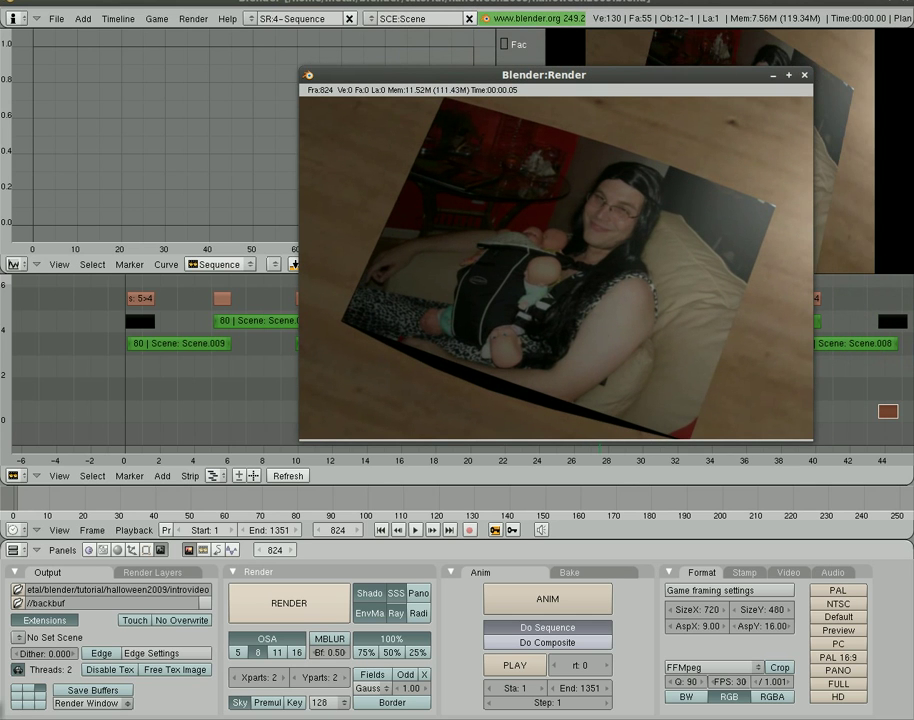
pyautogui.click(806, 75)
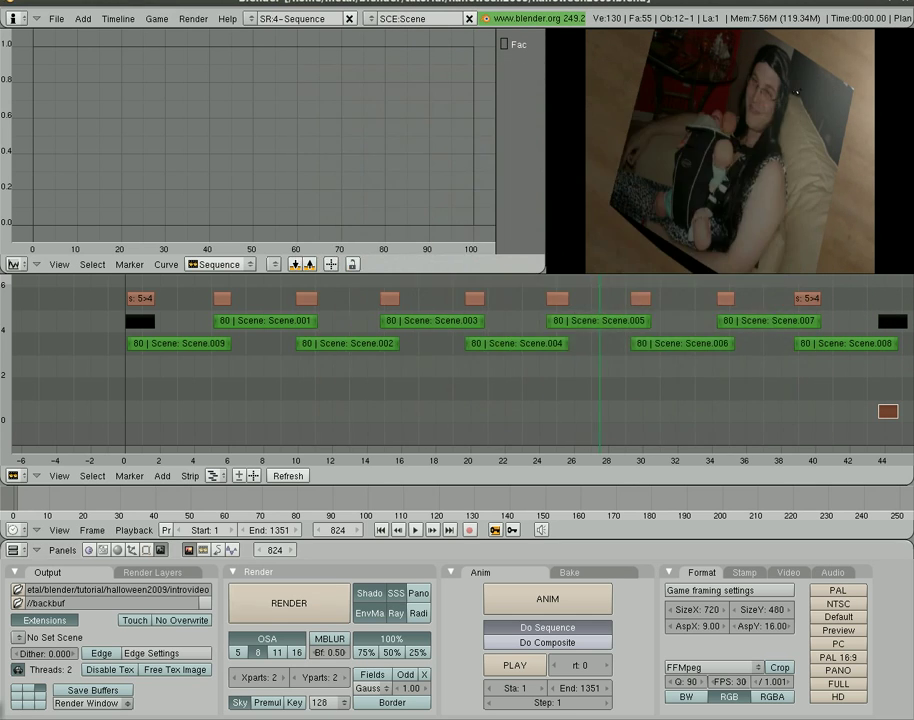
pyautogui.hotkey('ctrl', 'w')
# Step: Confirm overwriting the project file and start rendering the full animation with ANIM
pyautogui.click(646, 648)
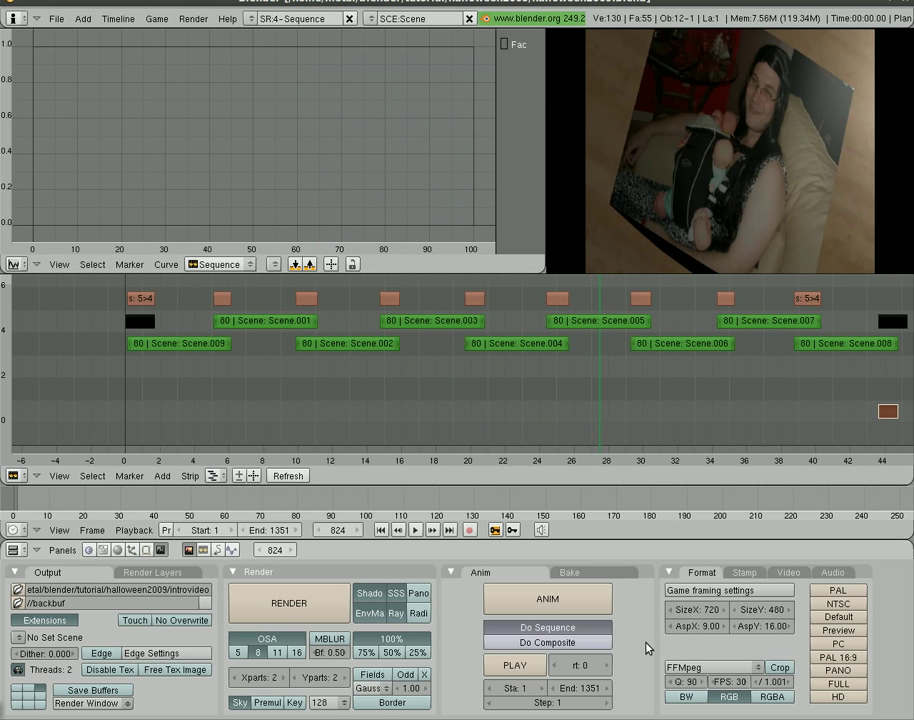
pyautogui.click(554, 601)
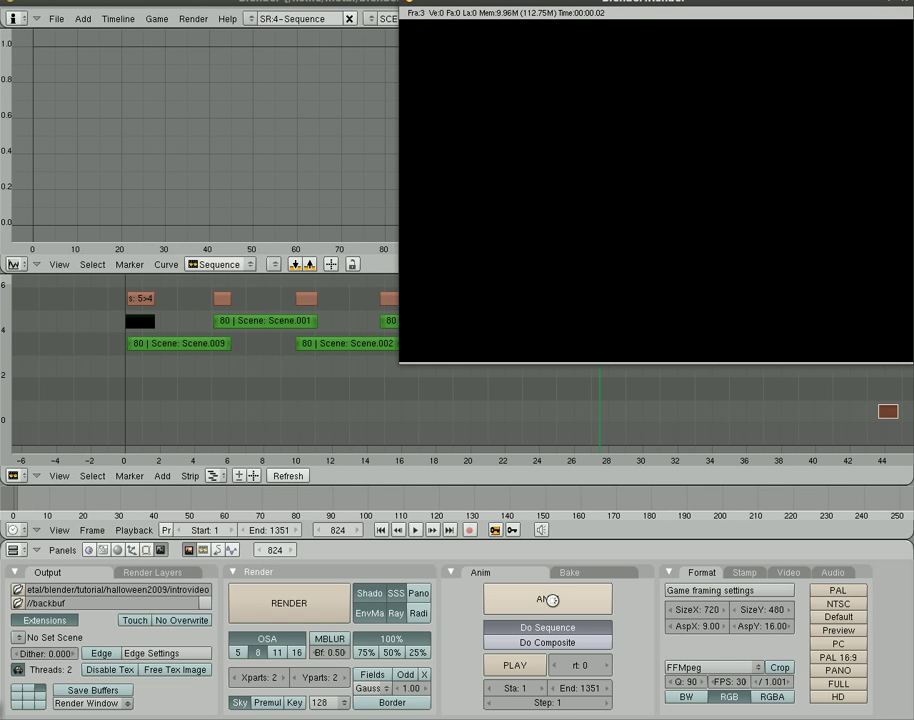